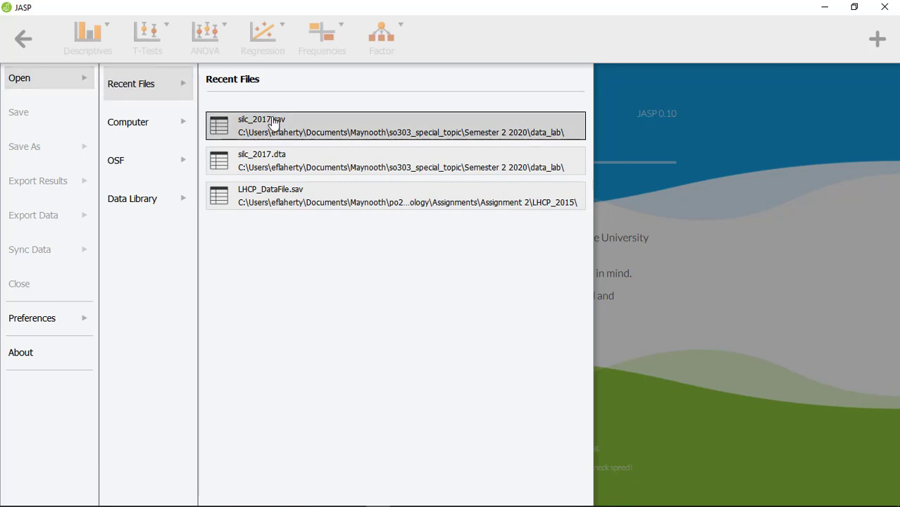
# Open the recently used dataset silc_2017.sav
pyautogui.click(141, 125)
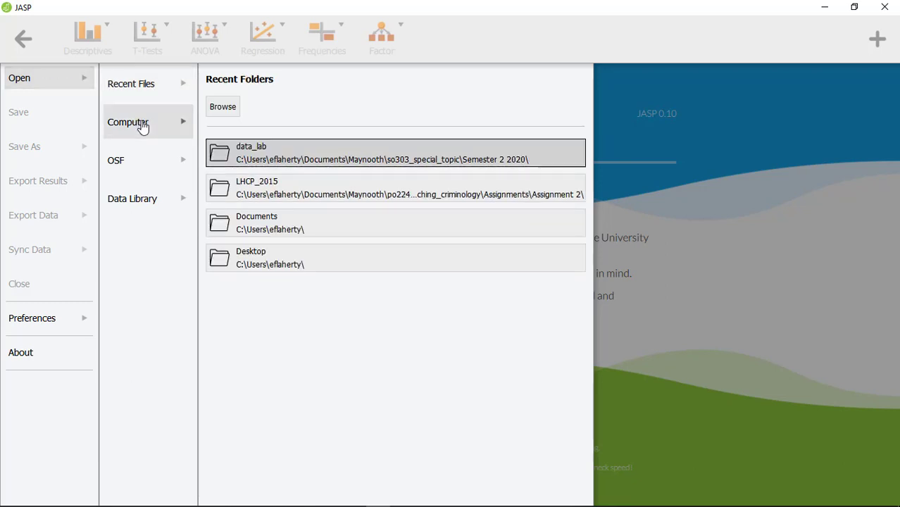
pyautogui.click(156, 100)
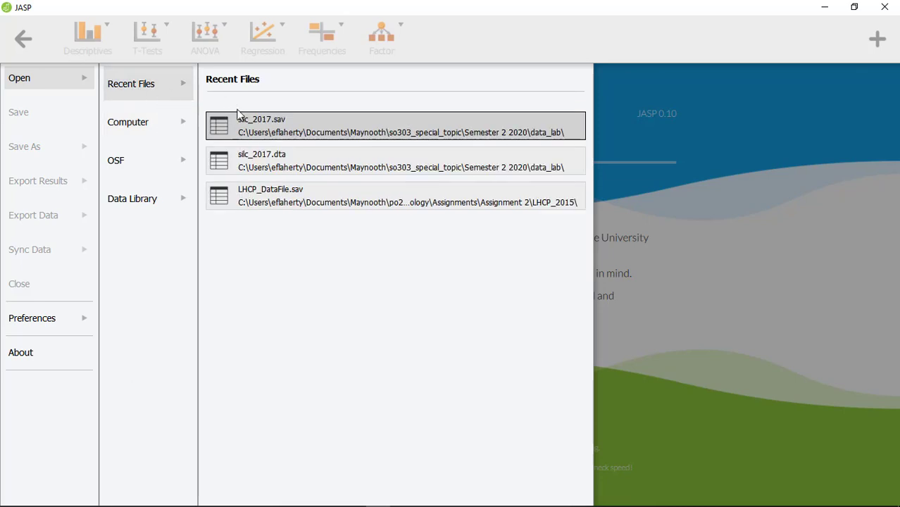
pyautogui.click(259, 123)
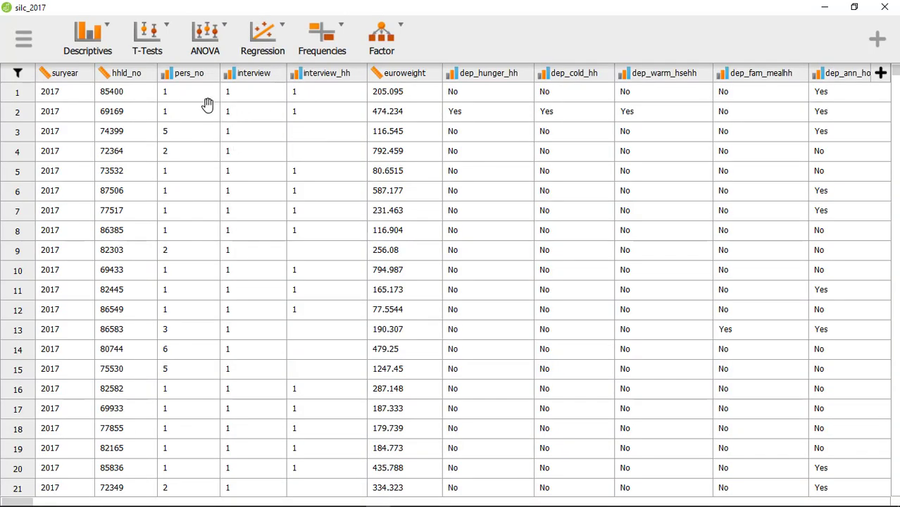
# Start a classical Independent Samples T-Test analysis on the dataset
pyautogui.click(166, 33)
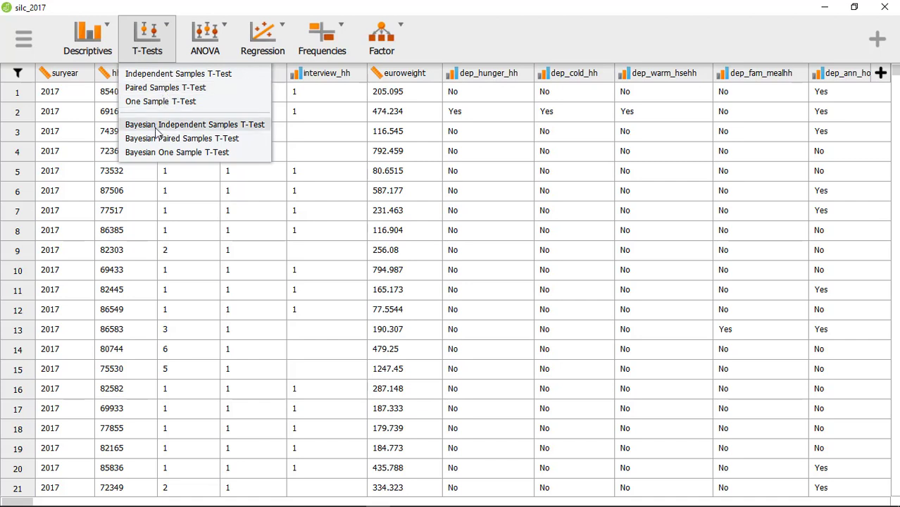
pyautogui.click(201, 76)
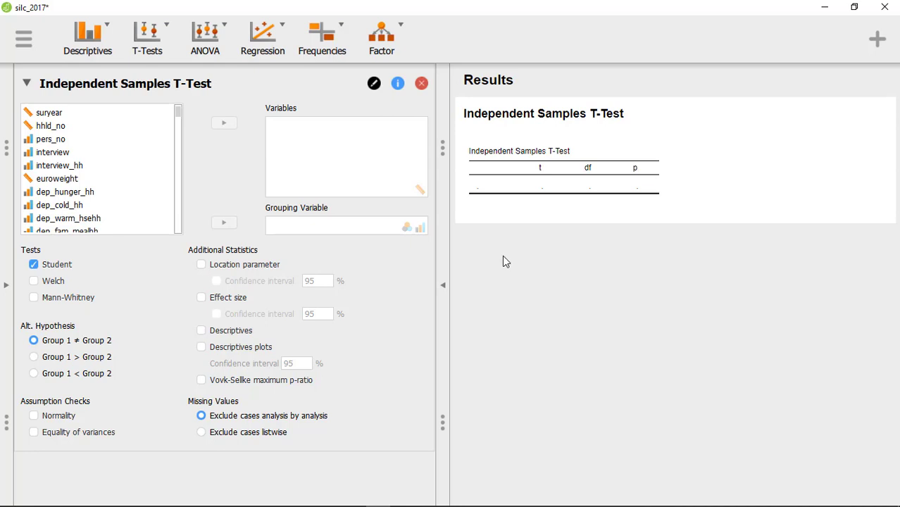
# Return to the data view and build a filter condition that keeps only rows where pers_no = 1
pyautogui.click(7, 291)
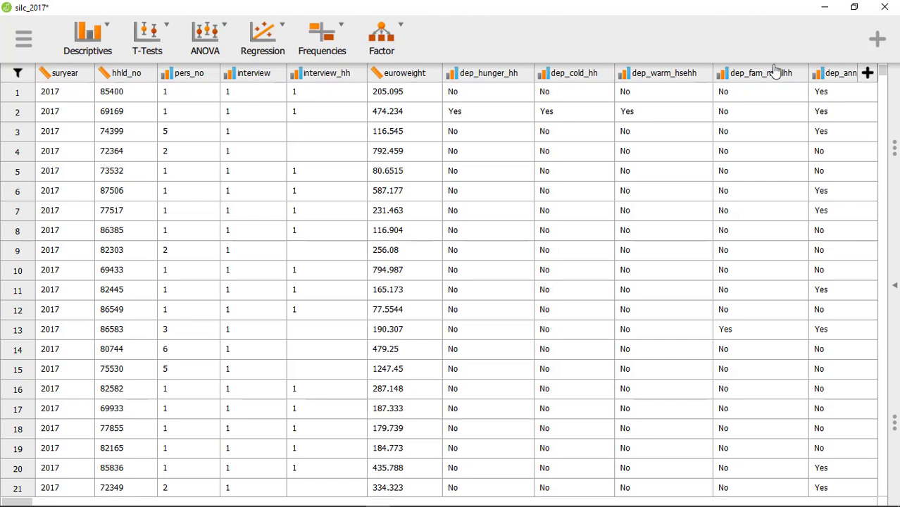
pyautogui.click(19, 74)
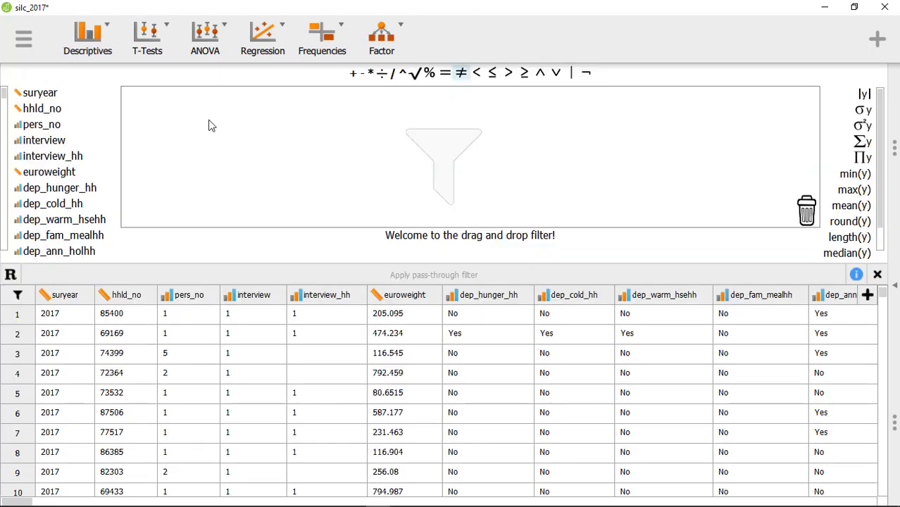
pyautogui.doubleClick(45, 125)
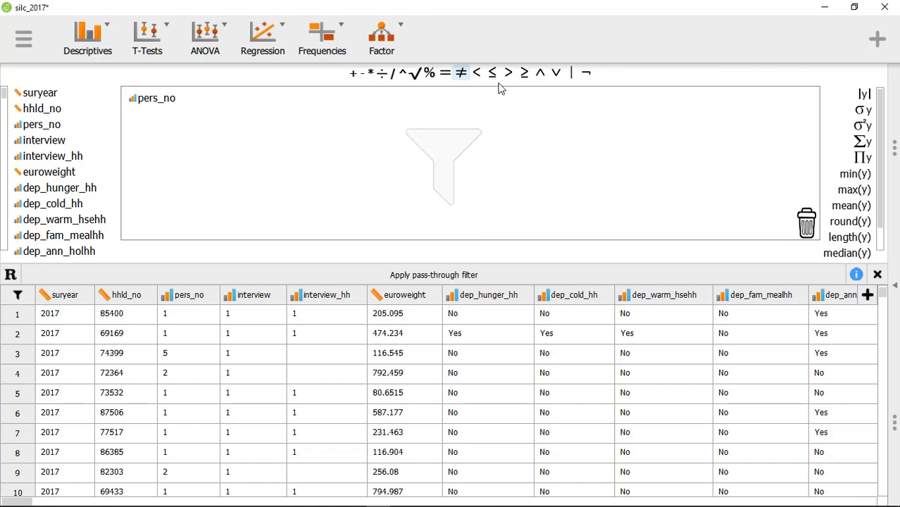
pyautogui.click(447, 74)
pyautogui.click(197, 101)
# Add the filter condition nat_dispinc > 0, apply the filter and close the filter editor
pyautogui.scroll(-1, 71, 206)
pyautogui.scroll(-10, 71, 207)
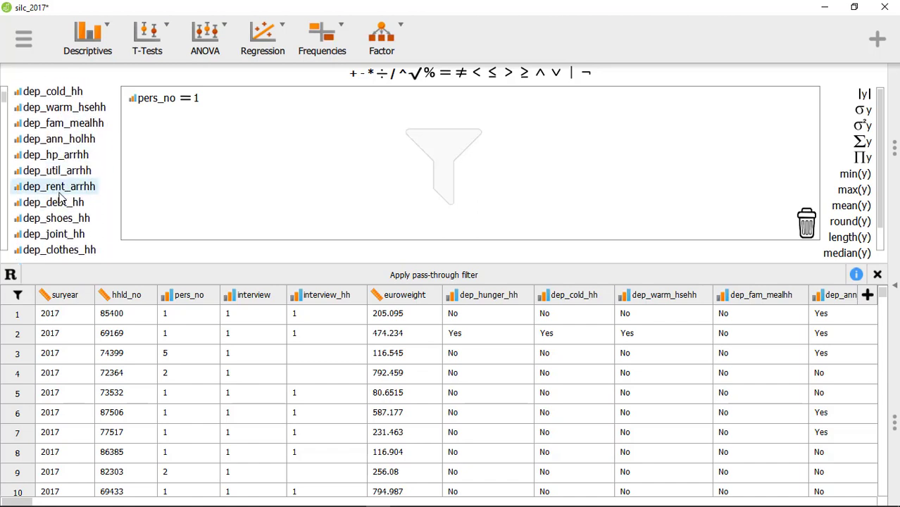
pyautogui.scroll(-3, 62, 195)
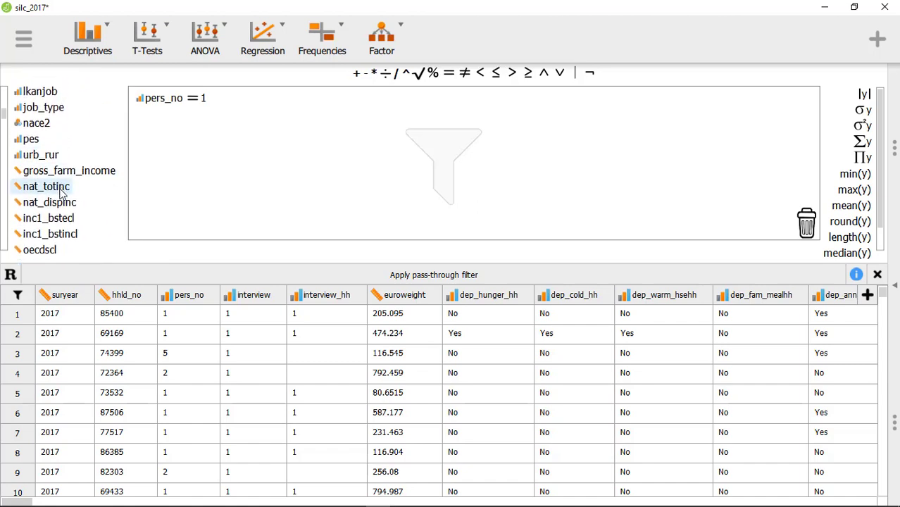
pyautogui.doubleClick(58, 195)
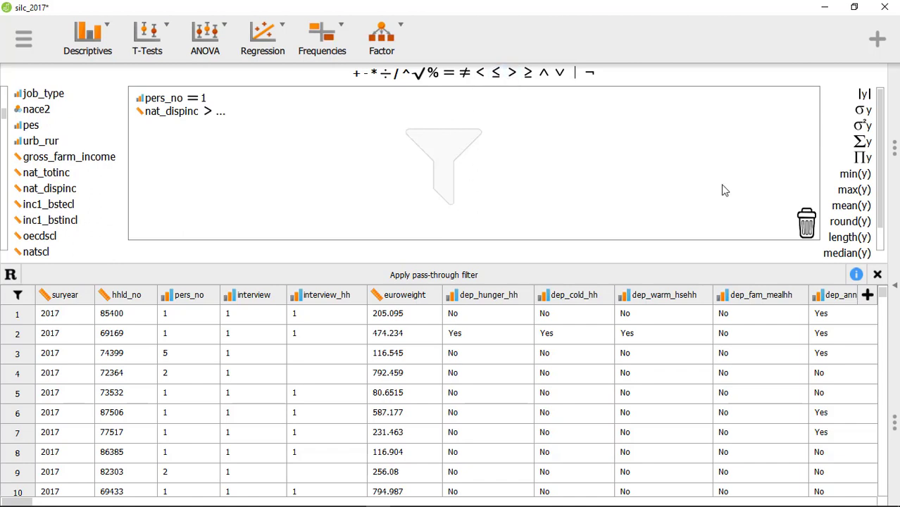
pyautogui.click(224, 115)
pyautogui.click(444, 283)
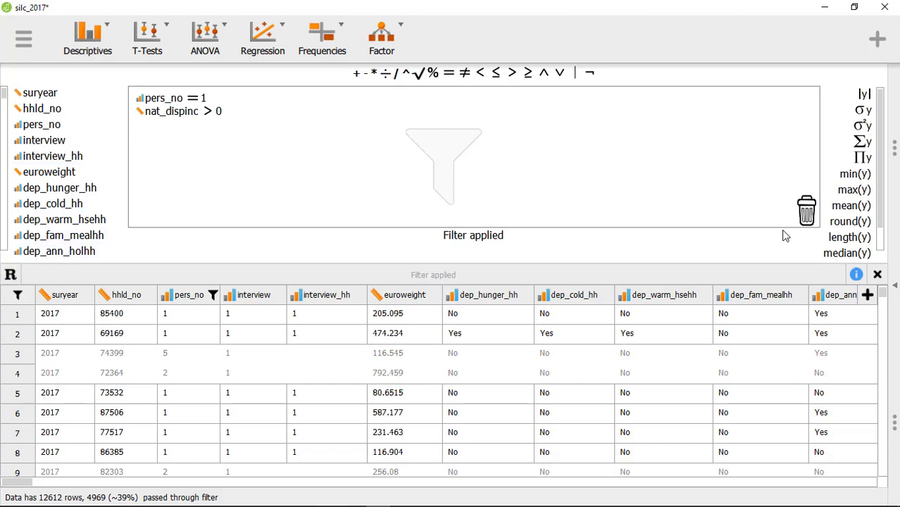
pyautogui.click(878, 274)
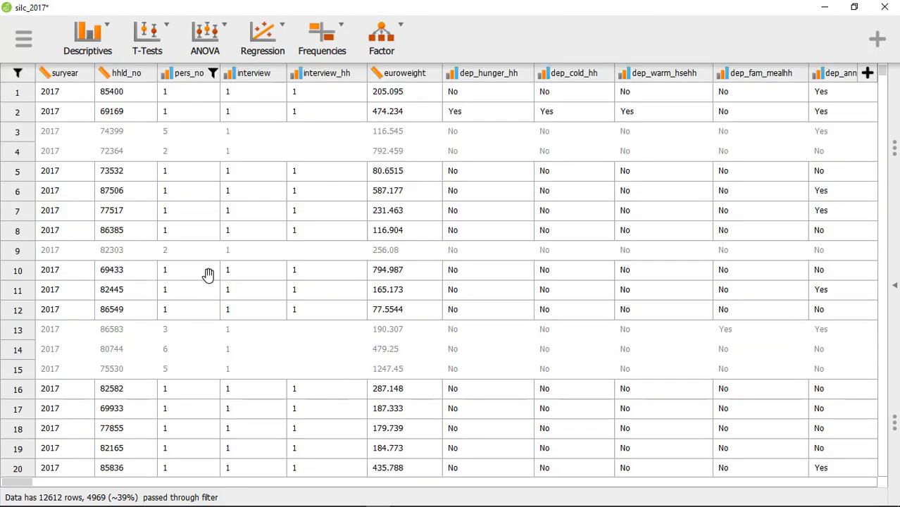
# Return to the Independent Samples T-Test and assign urb_rur as its grouping variable
pyautogui.click(893, 285)
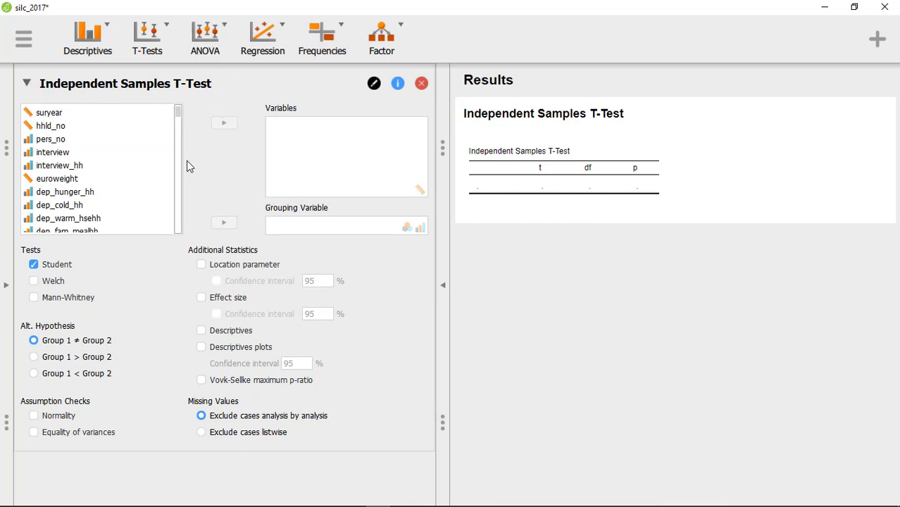
pyautogui.scroll(-3, 92, 176)
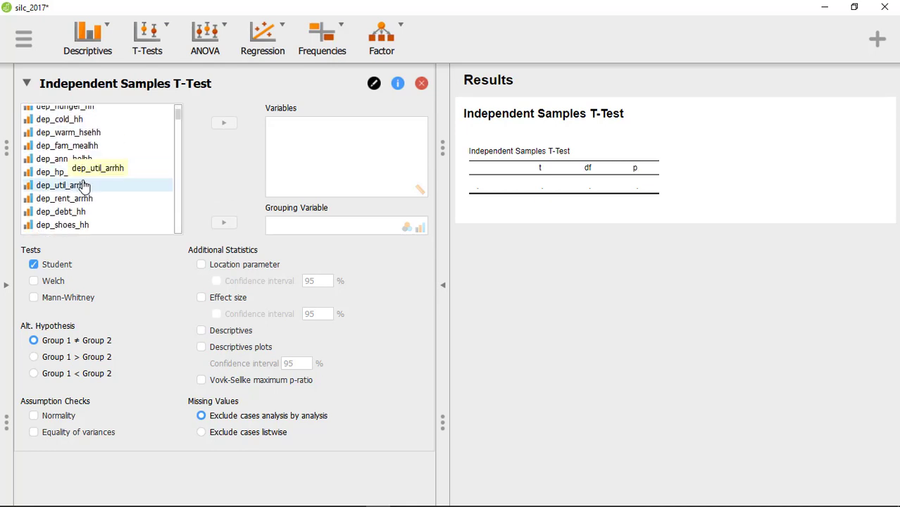
pyautogui.scroll(-6, 82, 184)
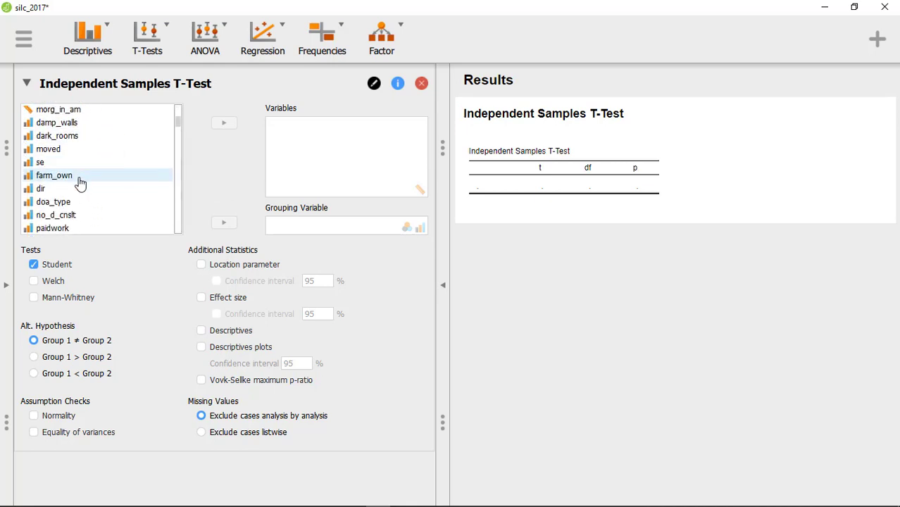
pyautogui.scroll(-4, 83, 169)
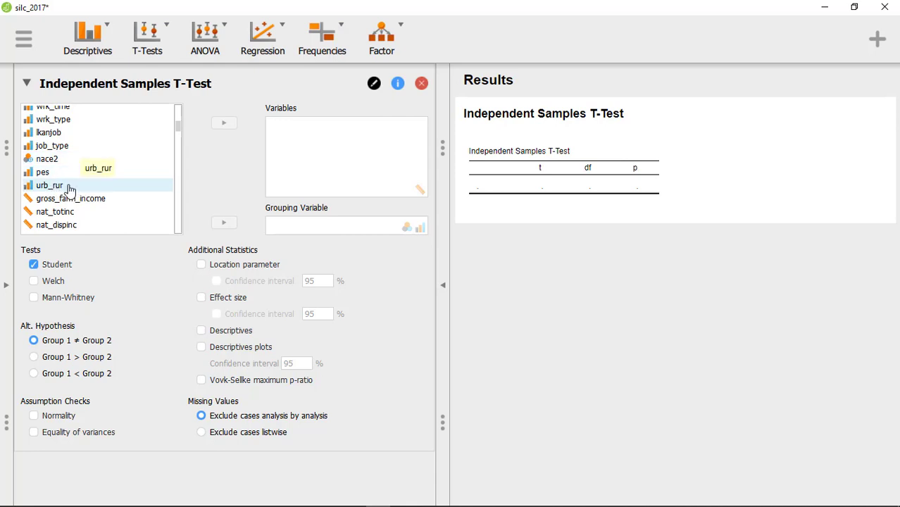
pyautogui.click(73, 189)
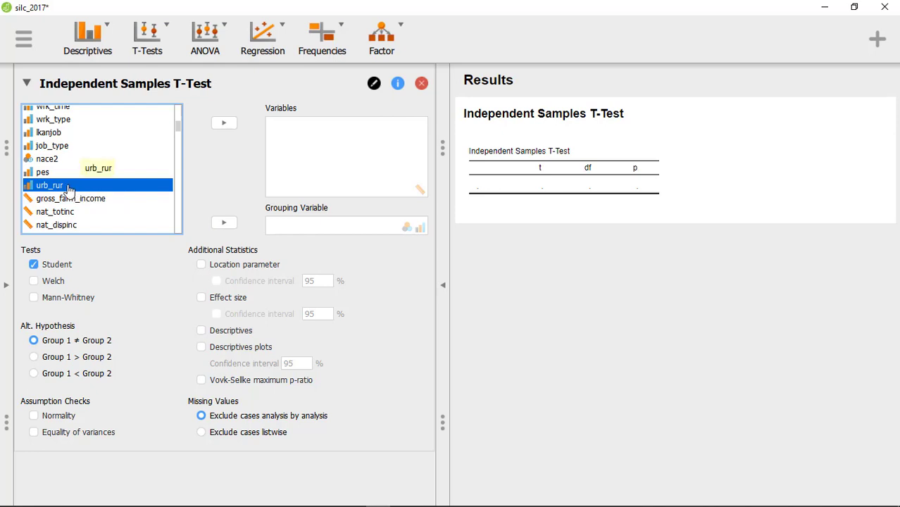
pyautogui.click(226, 226)
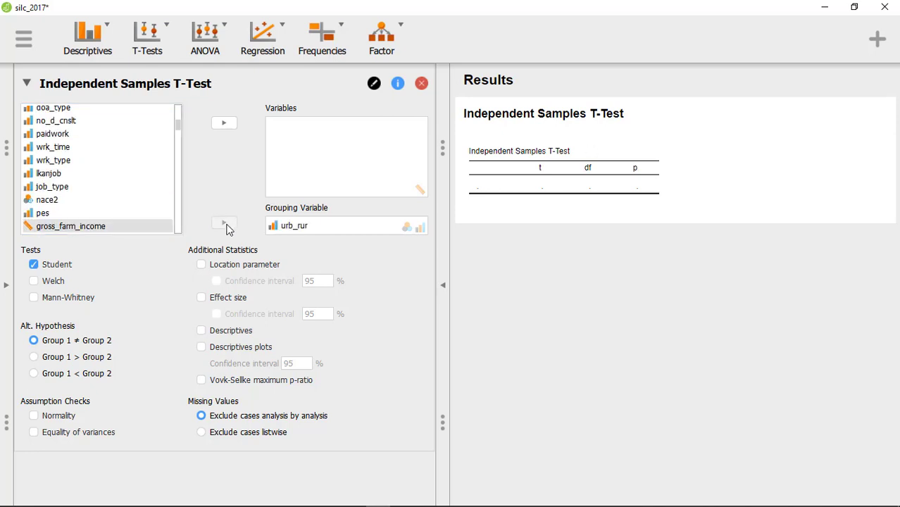
# Add nat_dispinc as the dependent variable of the t-test
pyautogui.moveTo(179, 124); pyautogui.dragTo(180, 102)
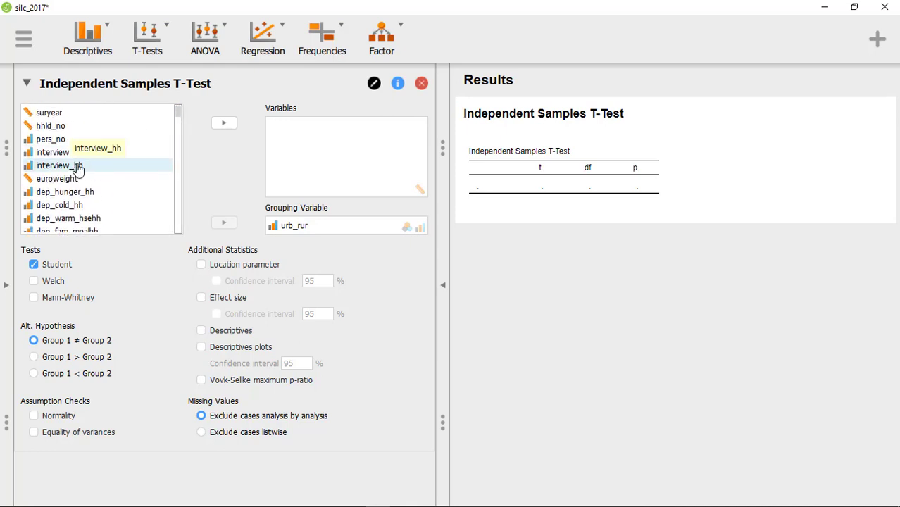
pyautogui.scroll(-5, 77, 169)
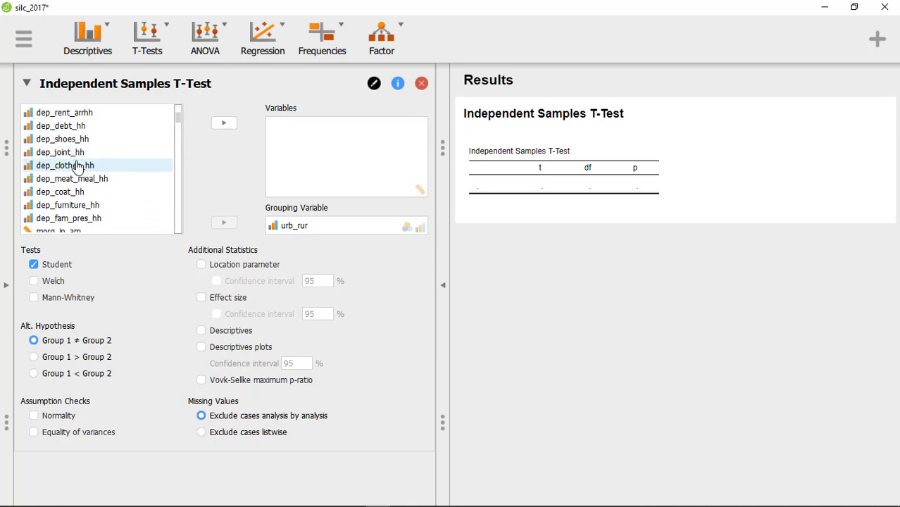
pyautogui.scroll(-10, 77, 167)
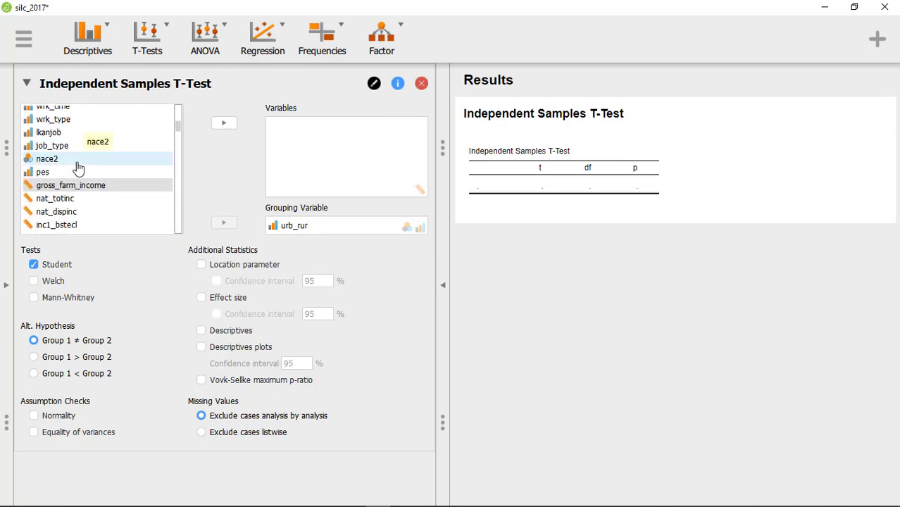
pyautogui.click(78, 210)
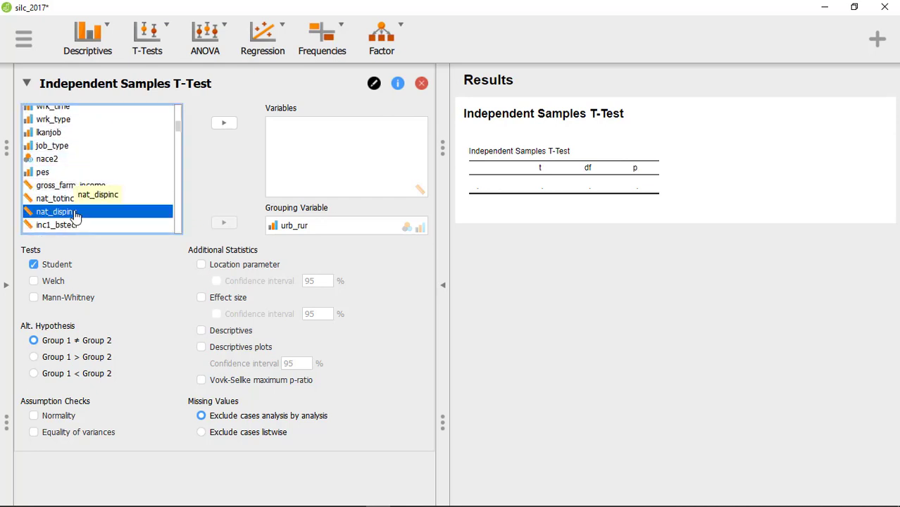
pyautogui.click(224, 125)
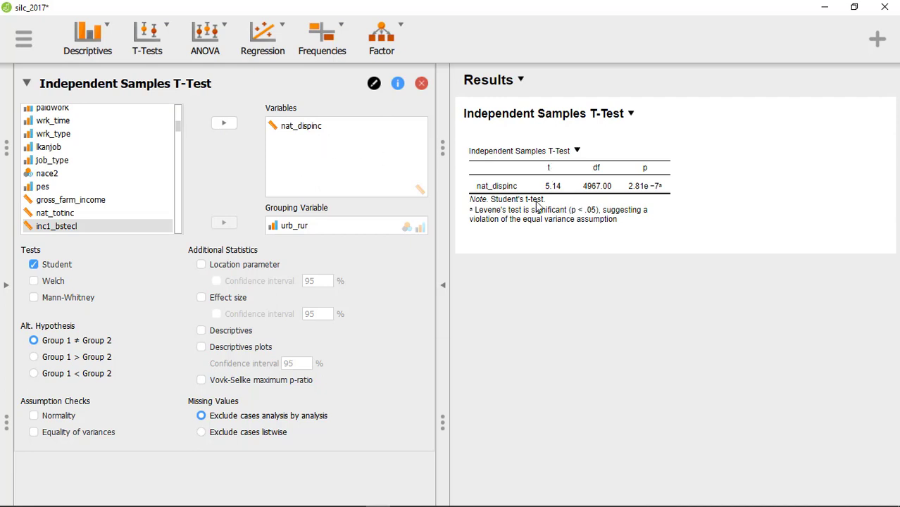
# Try ann_inv_inc as a second dependent variable to check its t-test result, and remove it again
pyautogui.click(76, 200)
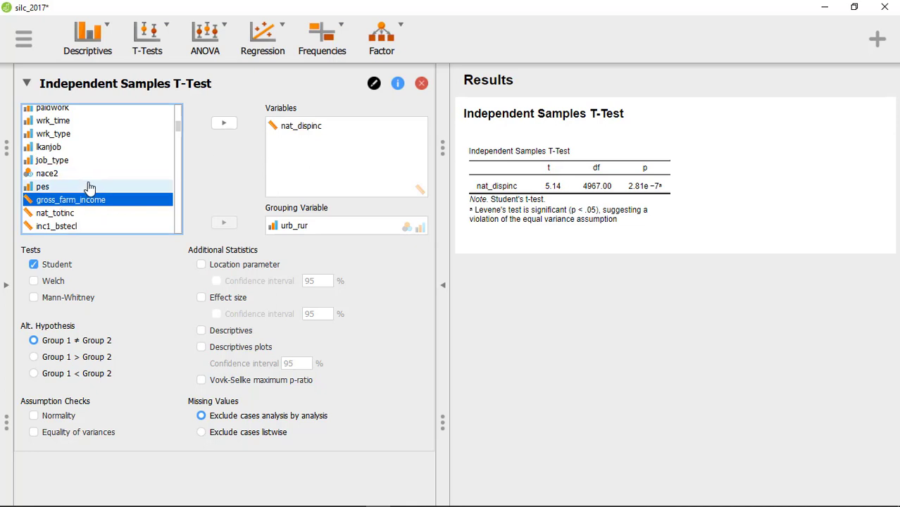
pyautogui.scroll(-2, 88, 187)
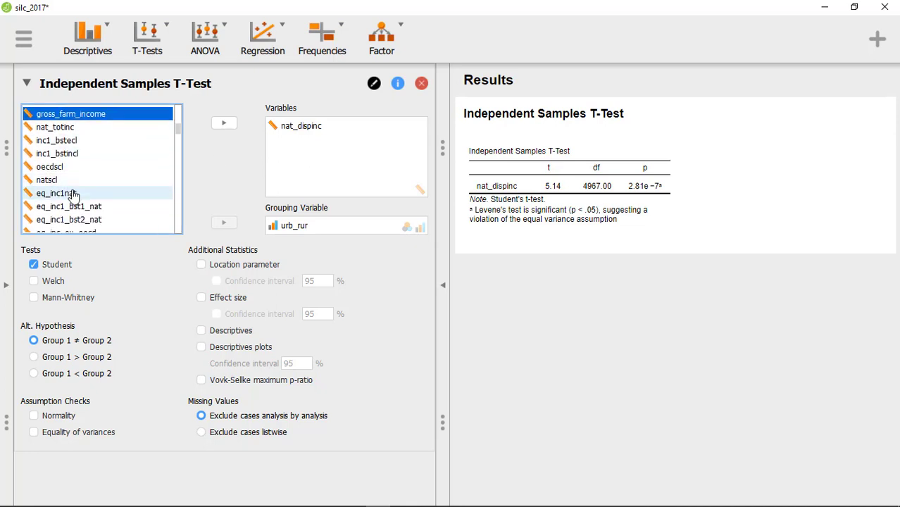
pyautogui.scroll(-2, 88, 197)
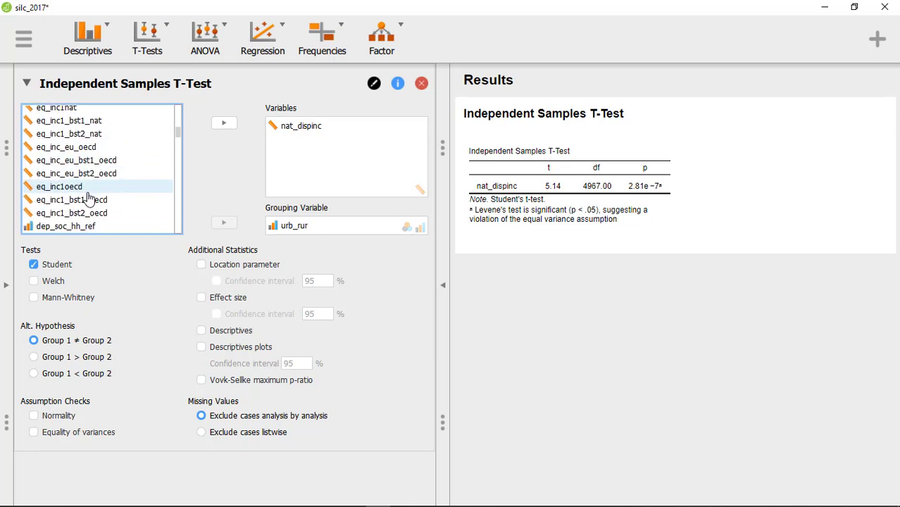
pyautogui.scroll(-12, 100, 181)
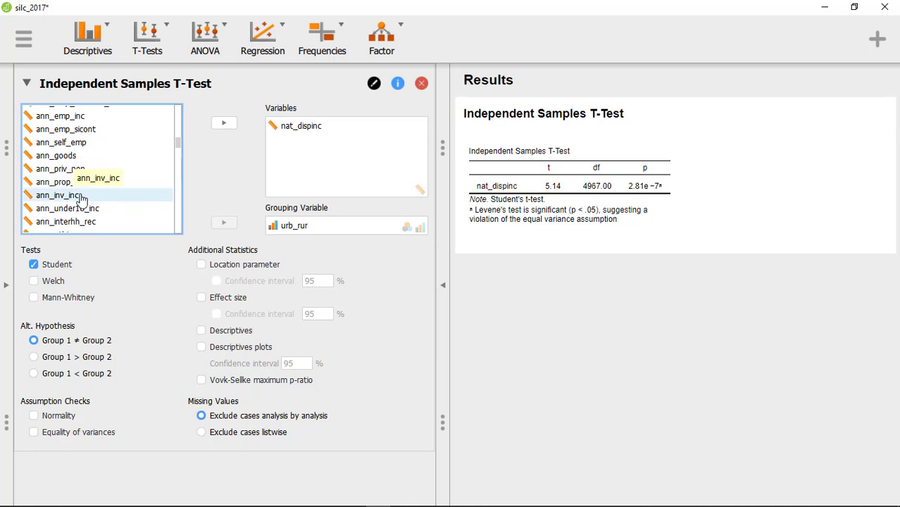
pyautogui.click(74, 196)
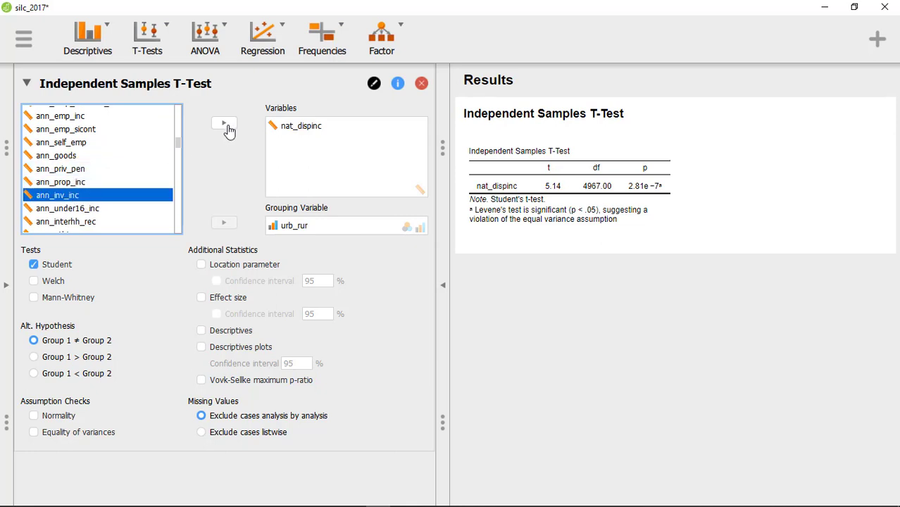
pyautogui.click(225, 127)
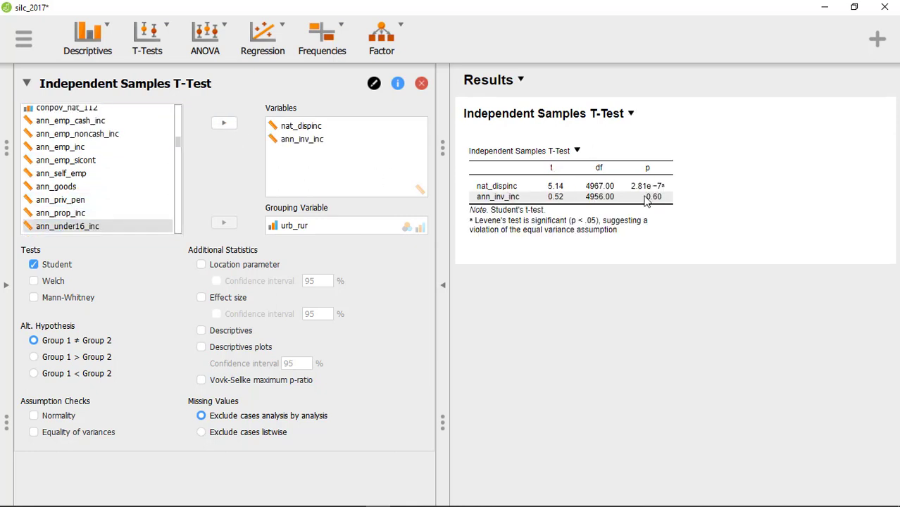
pyautogui.click(310, 139)
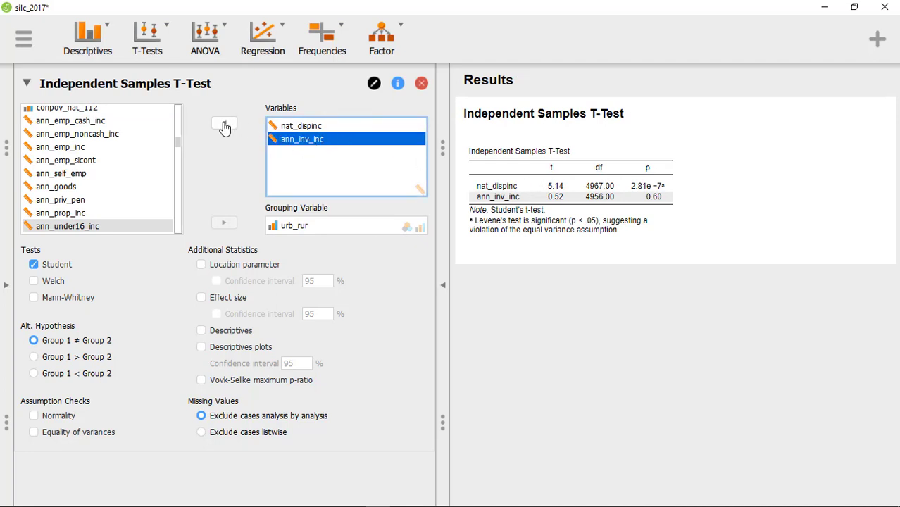
pyautogui.click(224, 125)
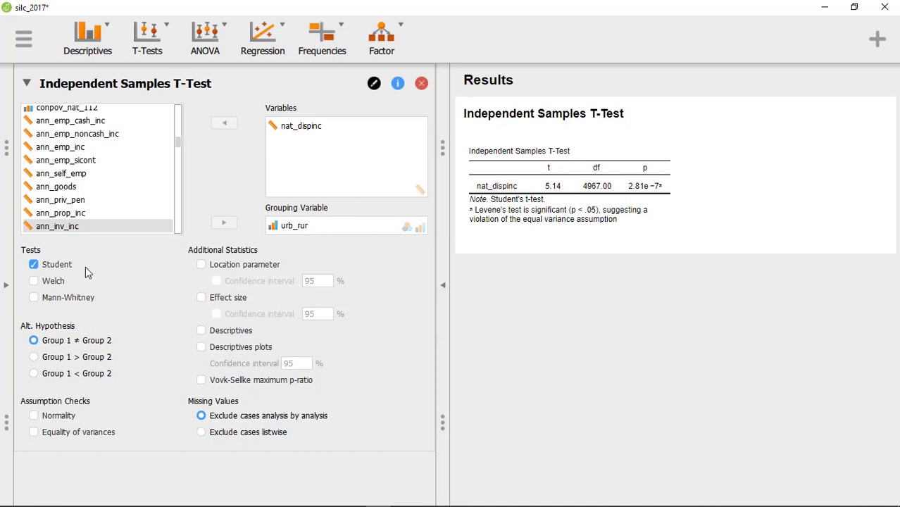
# Include effect size, descriptives and descriptives plots as additional statistics in the t-test output
pyautogui.click(202, 298)
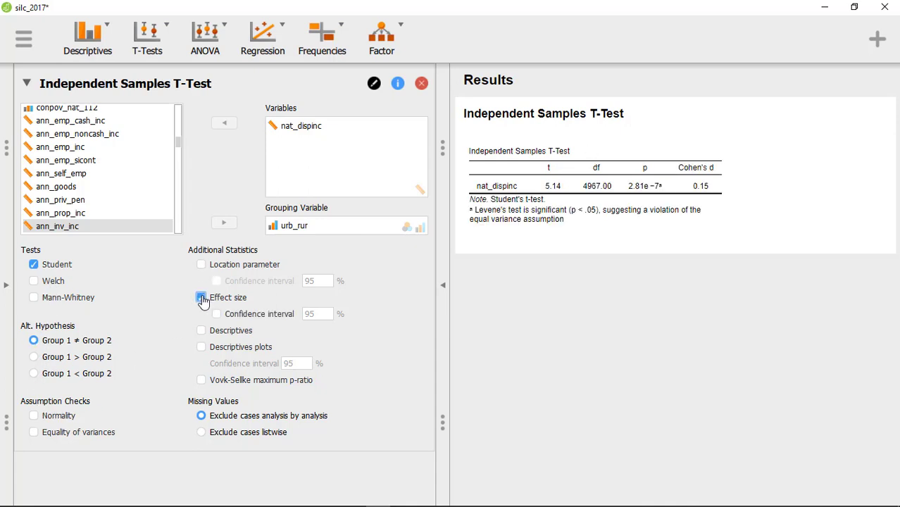
pyautogui.click(202, 331)
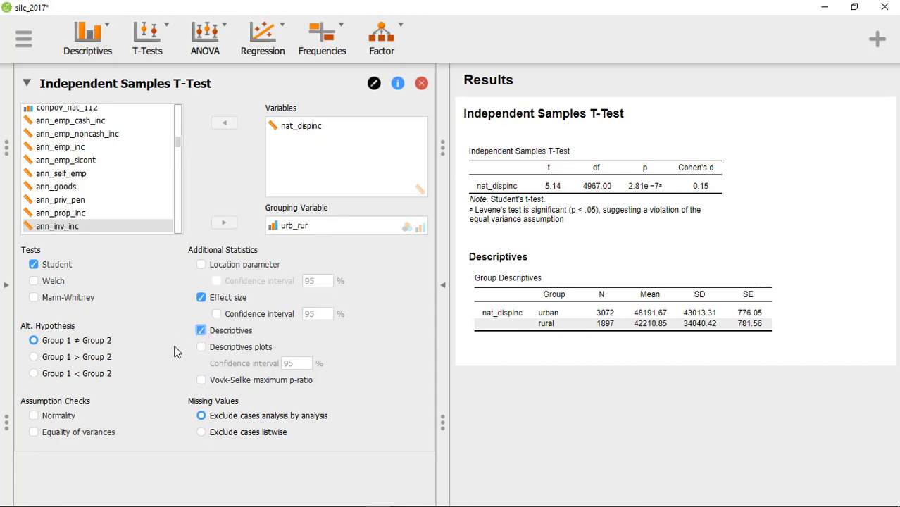
pyautogui.click(201, 351)
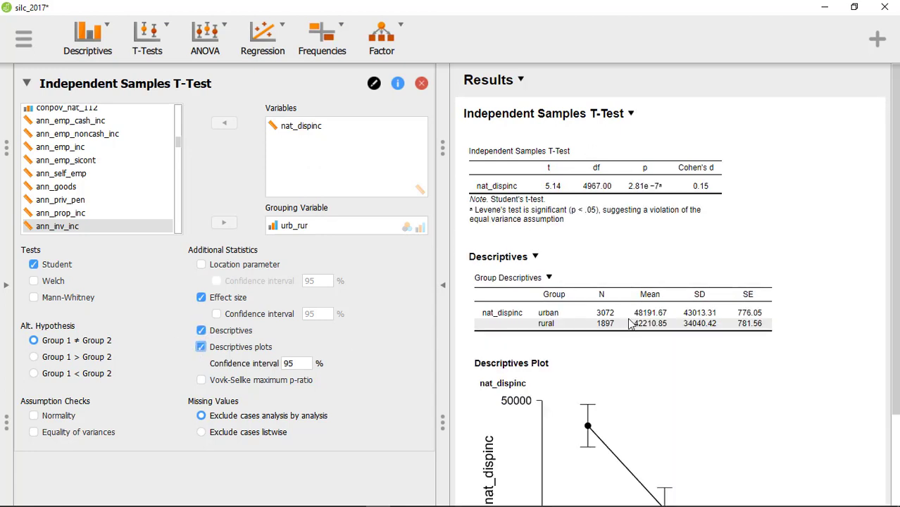
# Examine the t-test table, group descriptives and descriptives plot for nat_dispinc by urb_rur
pyautogui.scroll(-3, 705, 313)
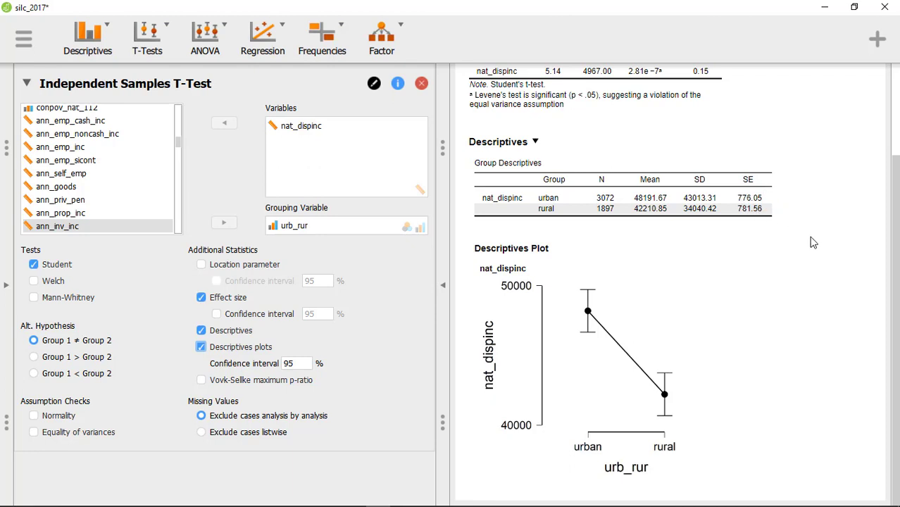
pyautogui.scroll(3, 813, 242)
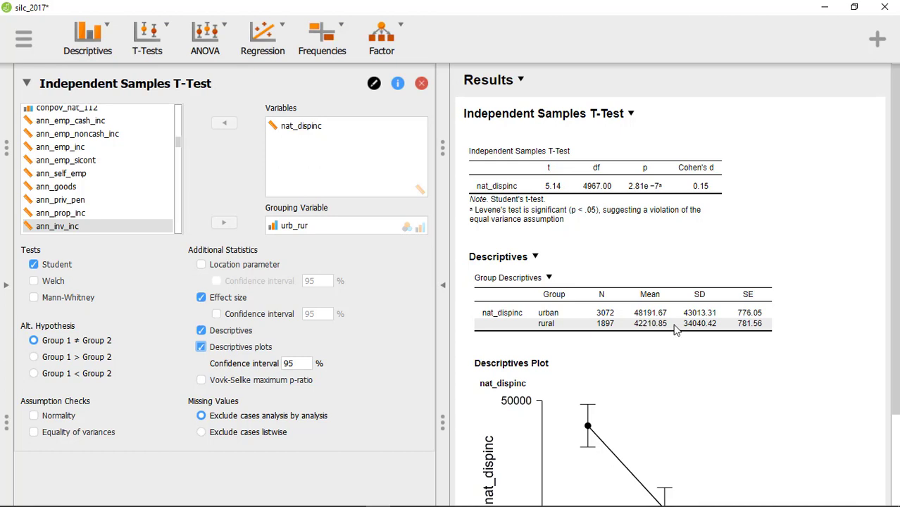
pyautogui.scroll(-2, 775, 328)
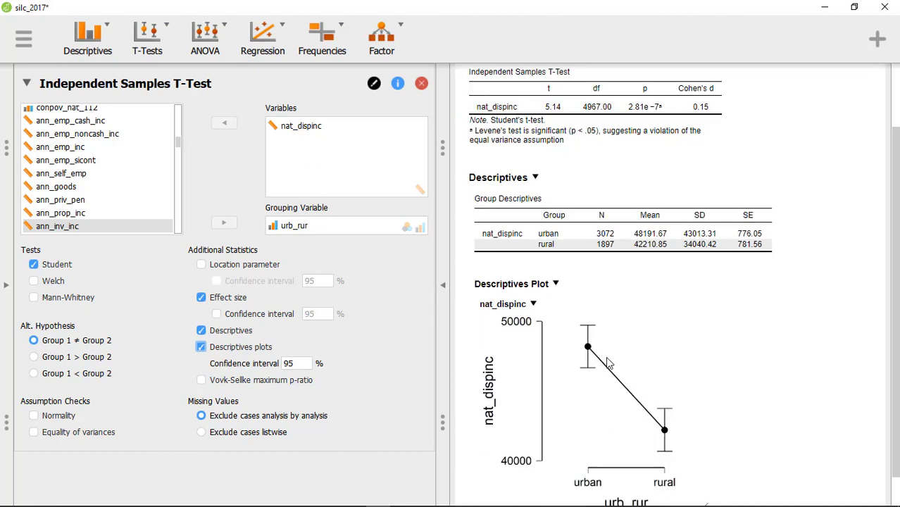
pyautogui.scroll(2, 800, 342)
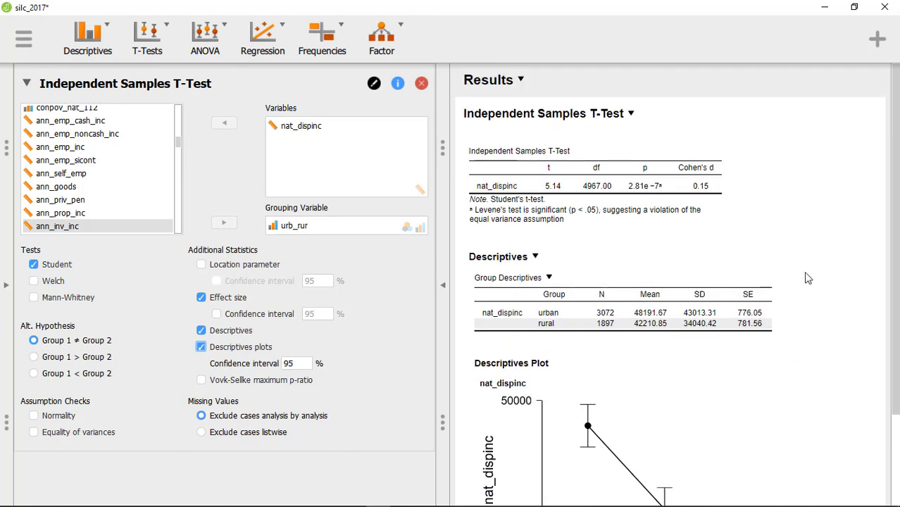
pyautogui.scroll(-1, 806, 277)
pyautogui.scroll(-1, 804, 278)
pyautogui.scroll(-1, 769, 299)
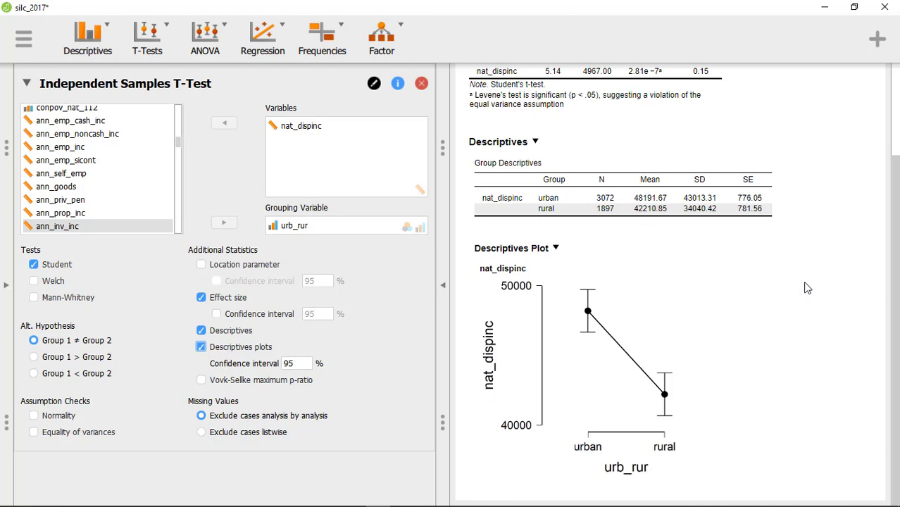
# Remove urb_rur as the grouping variable and nat_dispinc as the dependent variable from the t-test
pyautogui.click(296, 226)
pyautogui.click(224, 223)
pyautogui.click(310, 127)
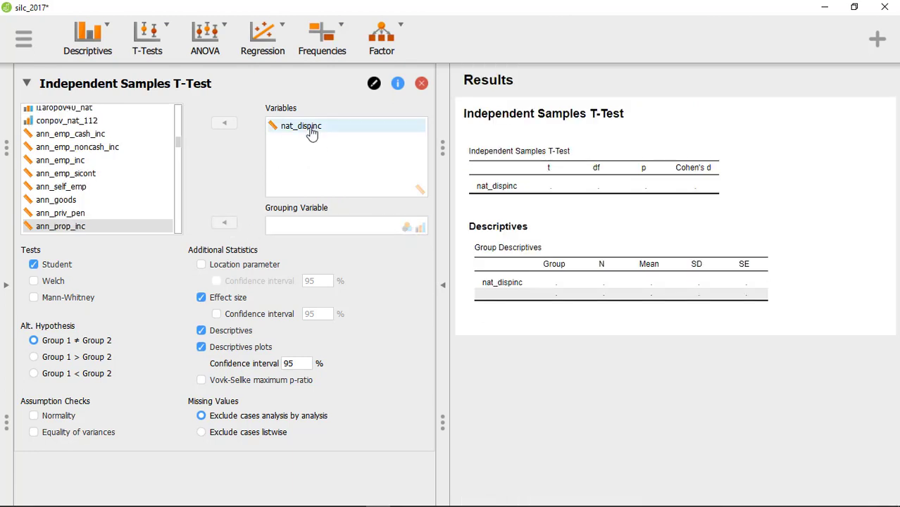
pyautogui.click(225, 123)
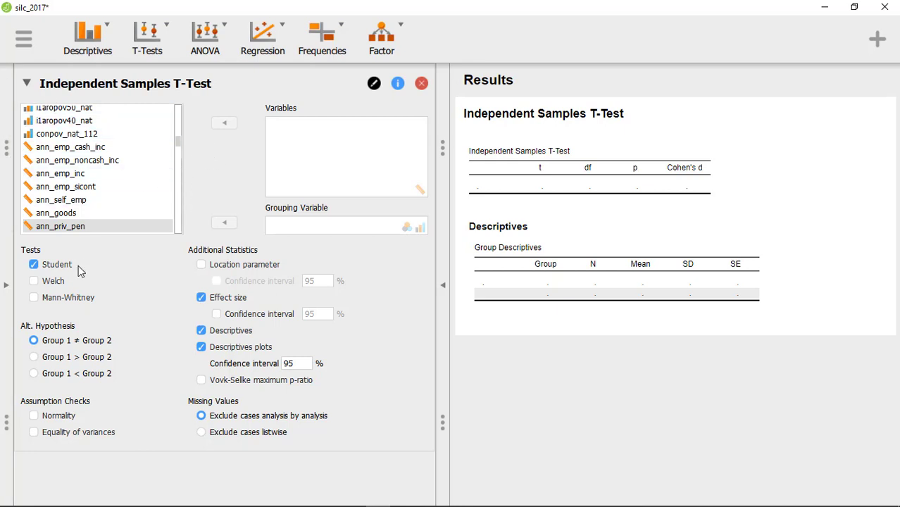
# Check the filtered data rows, return to the t-test and assign se as its grouping variable
pyautogui.click(6, 284)
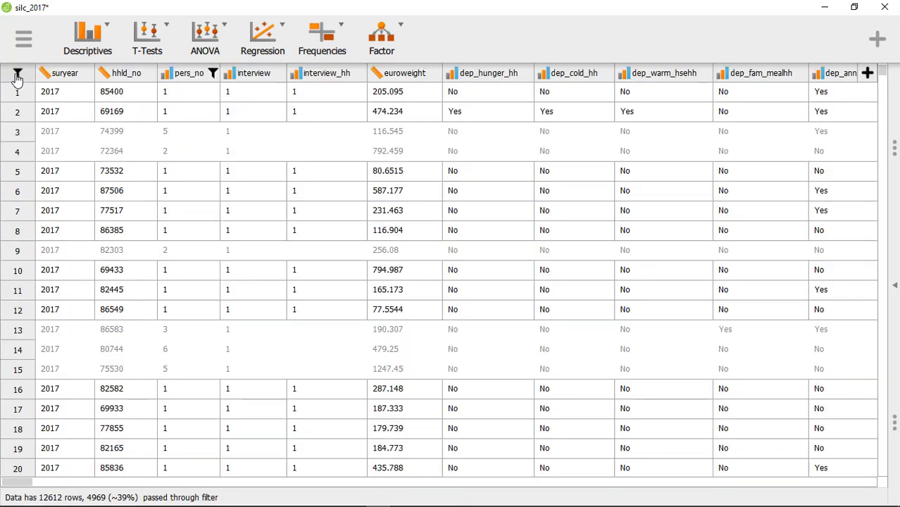
pyautogui.click(895, 285)
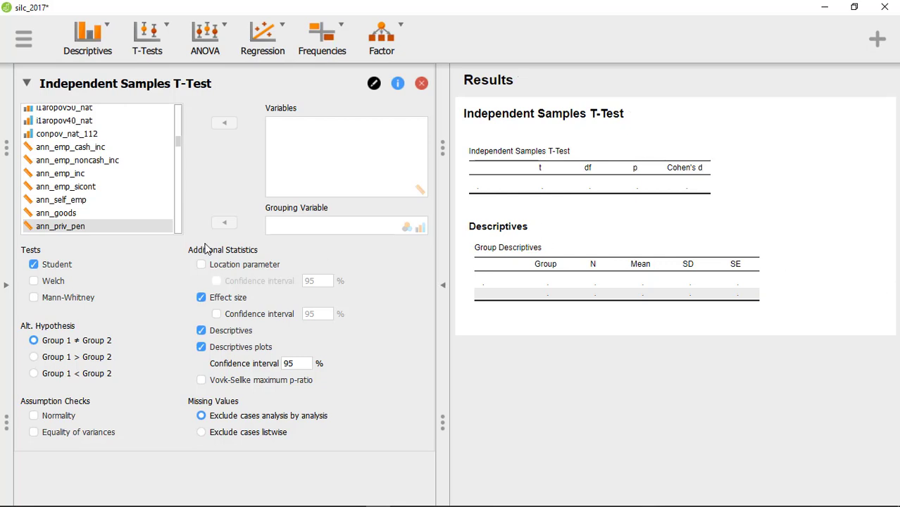
pyautogui.moveTo(179, 144); pyautogui.dragTo(179, 107)
pyautogui.scroll(-7, 84, 180)
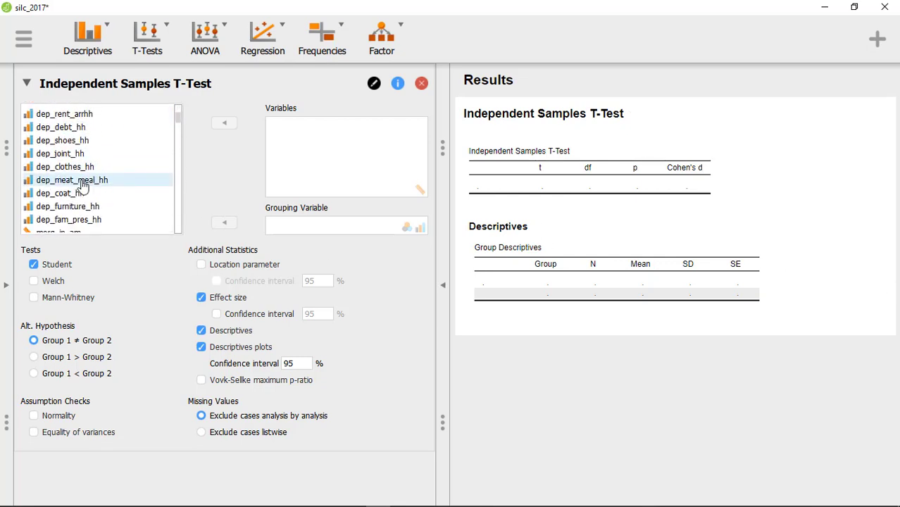
pyautogui.scroll(-3, 83, 185)
pyautogui.click(85, 200)
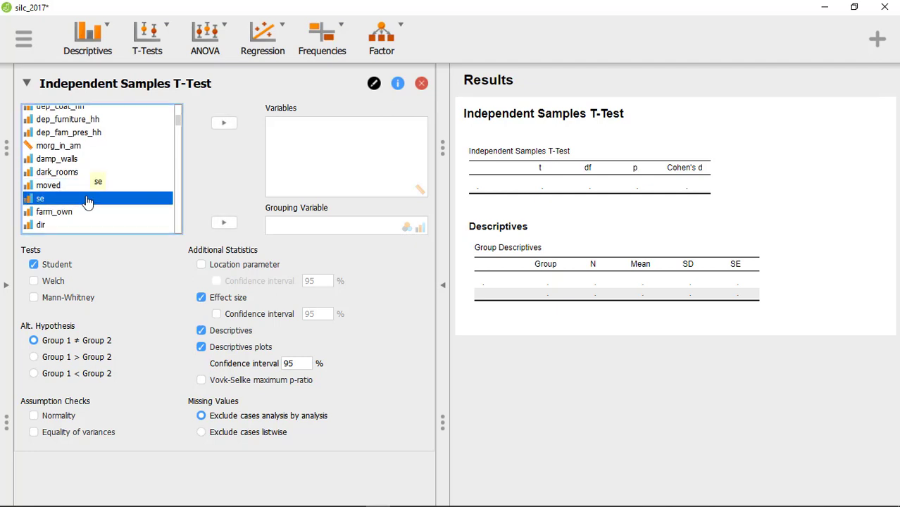
pyautogui.click(223, 224)
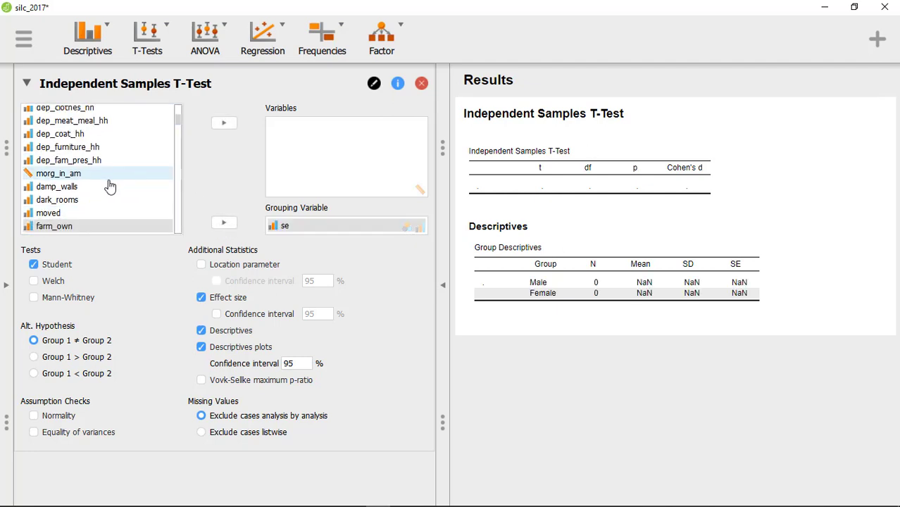
# Add hrs_uwm as the dependent variable of the t-test
pyautogui.scroll(-2, 111, 185)
pyautogui.scroll(-2, 80, 179)
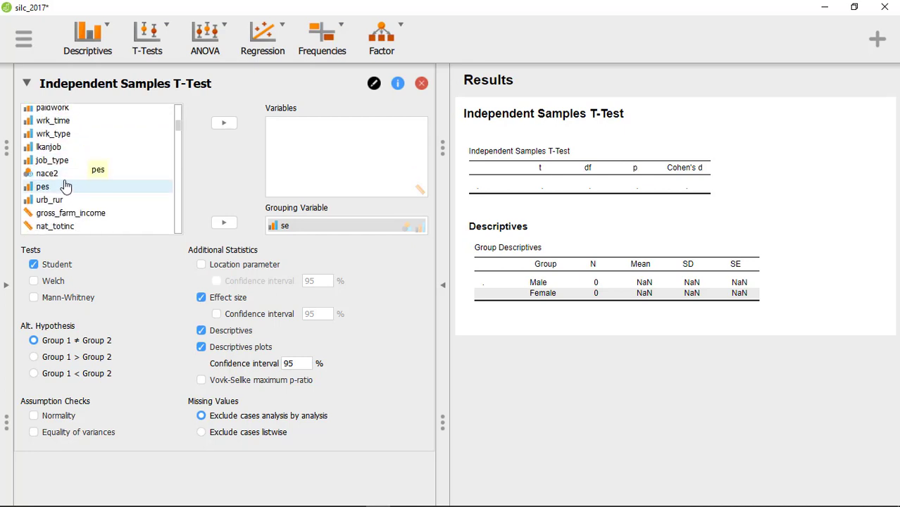
pyautogui.scroll(-2, 70, 180)
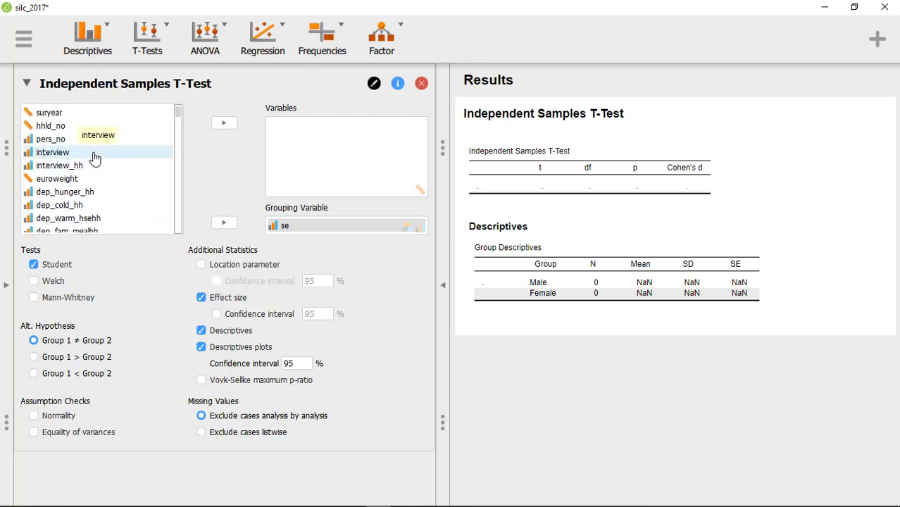
pyautogui.scroll(-3, 82, 161)
pyautogui.scroll(1, 81, 161)
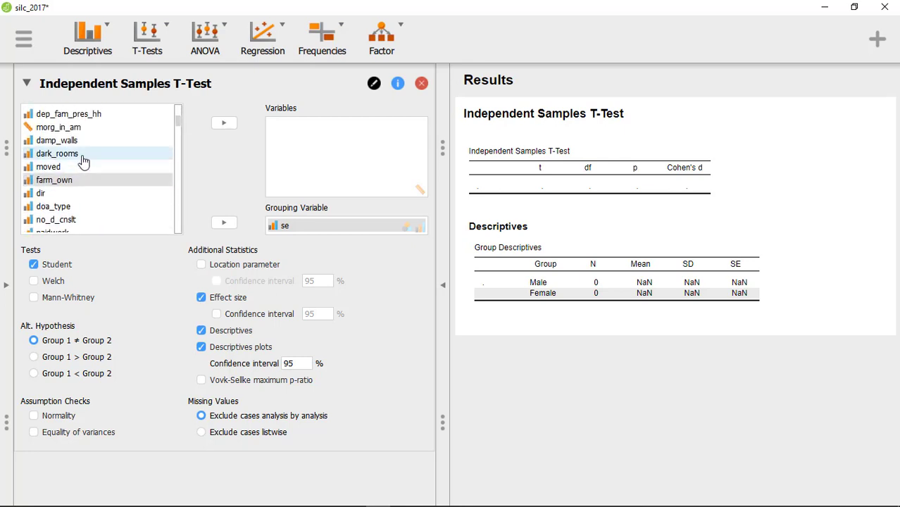
pyautogui.scroll(-1, 80, 161)
pyautogui.scroll(-8, 80, 160)
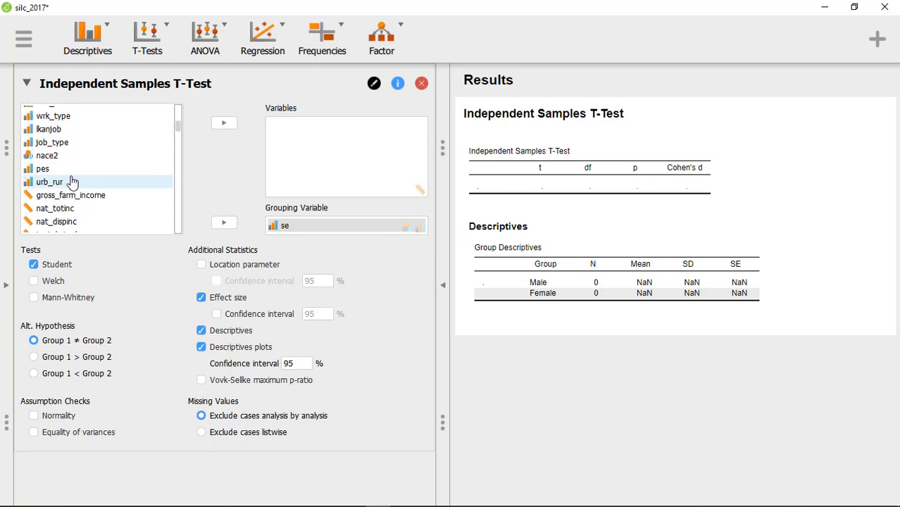
pyautogui.scroll(-10, 78, 181)
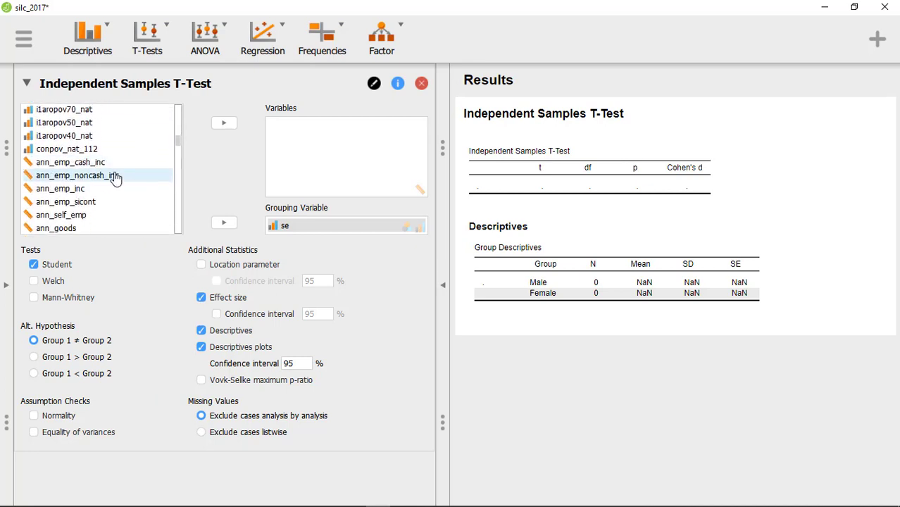
pyautogui.scroll(-7, 135, 176)
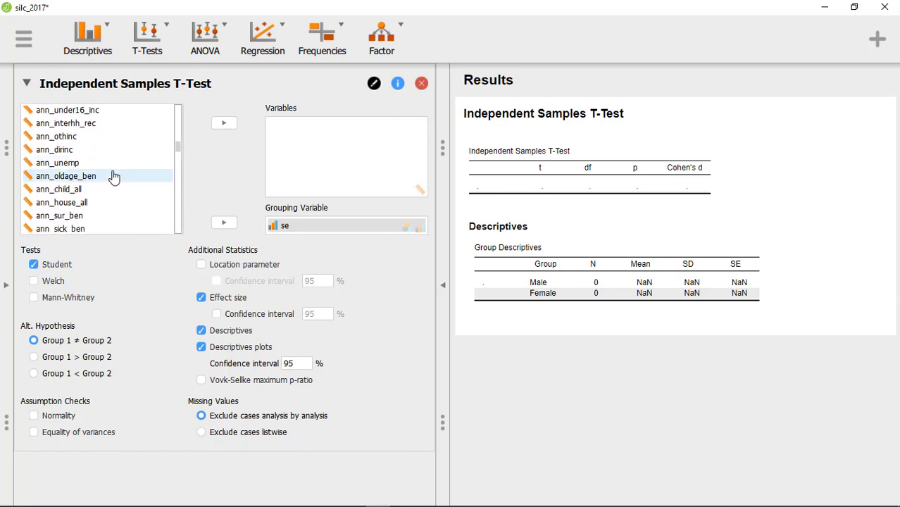
pyautogui.scroll(-6, 113, 177)
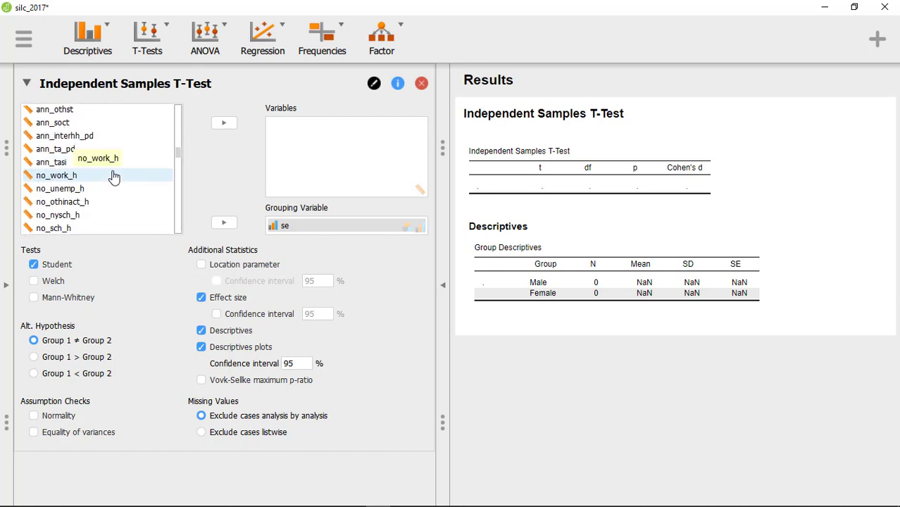
pyautogui.scroll(-7, 111, 173)
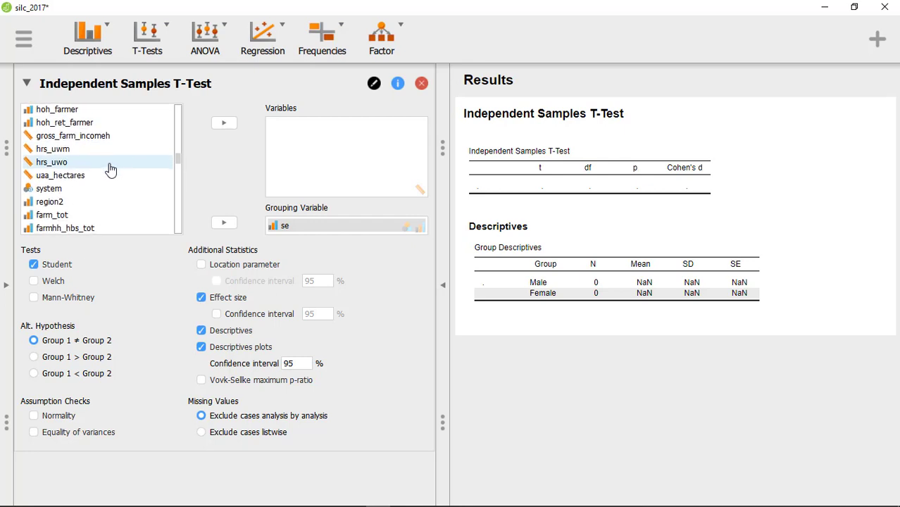
pyautogui.click(60, 149)
pyautogui.click(224, 123)
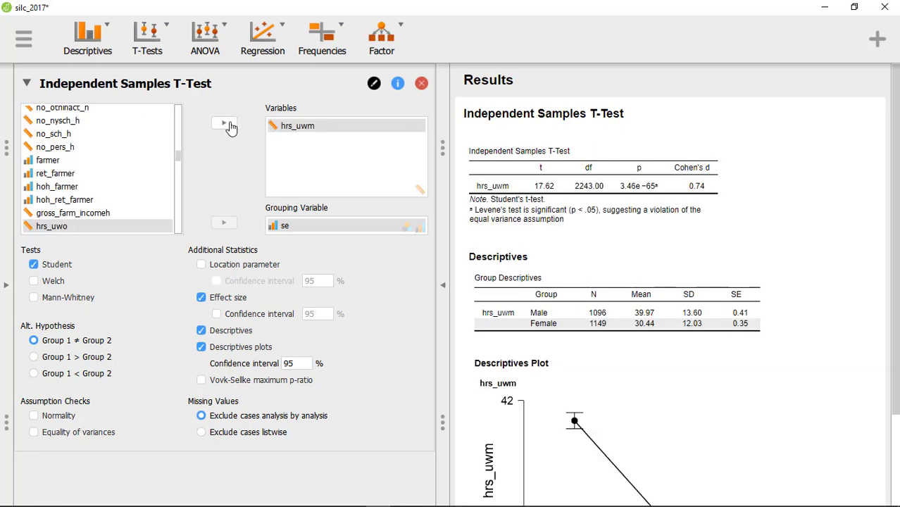
# Examine the t-test table, group descriptives and descriptives plot for hrs_uwm by se
pyautogui.scroll(-1, 683, 265)
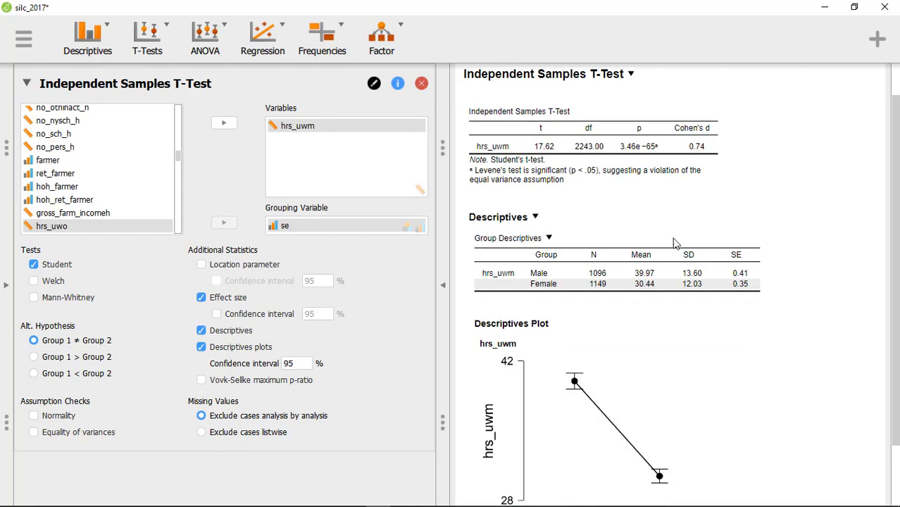
pyautogui.scroll(-2, 676, 226)
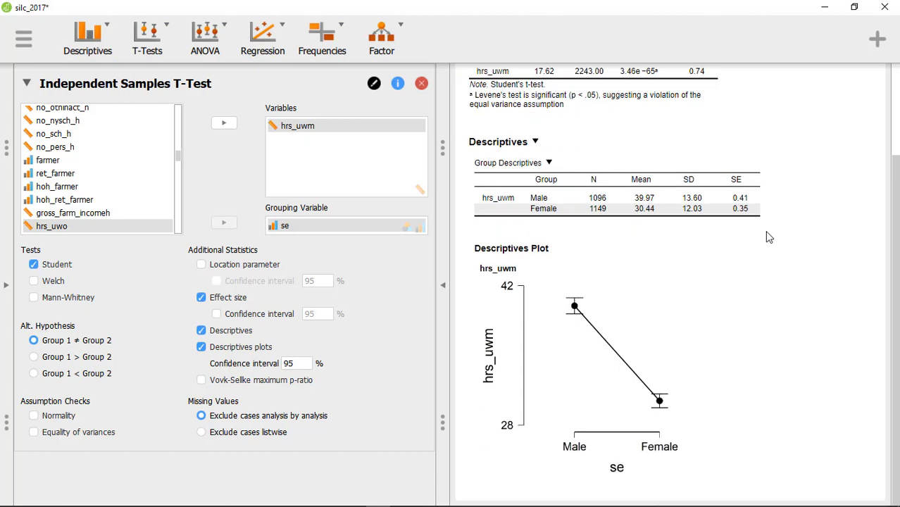
pyautogui.scroll(2, 653, 276)
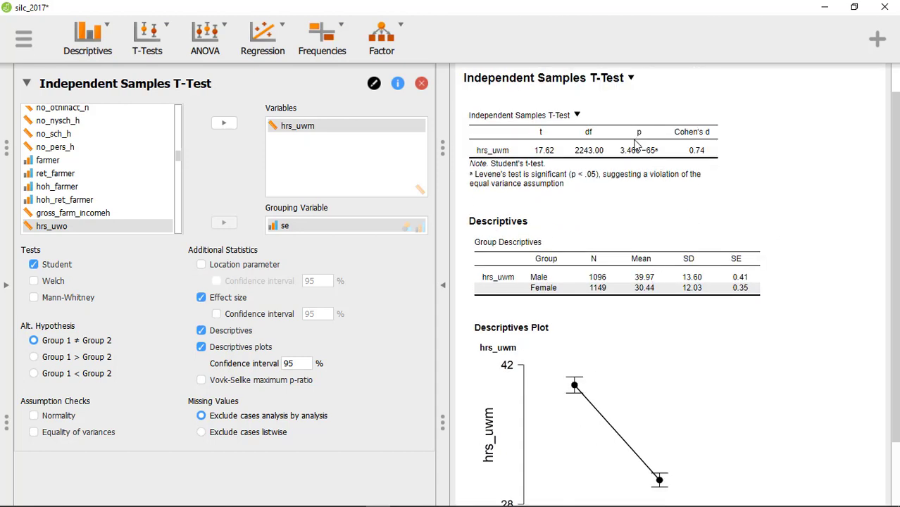
pyautogui.scroll(-1, 814, 260)
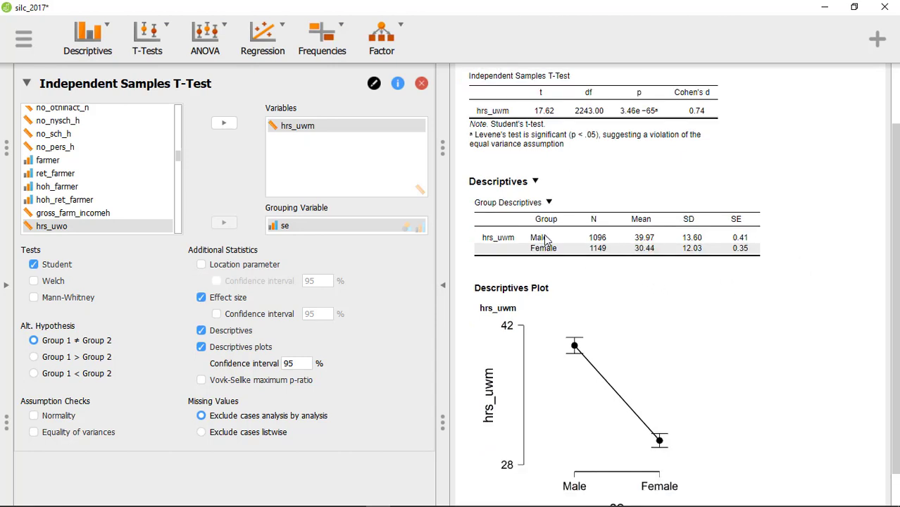
pyautogui.scroll(-1, 588, 310)
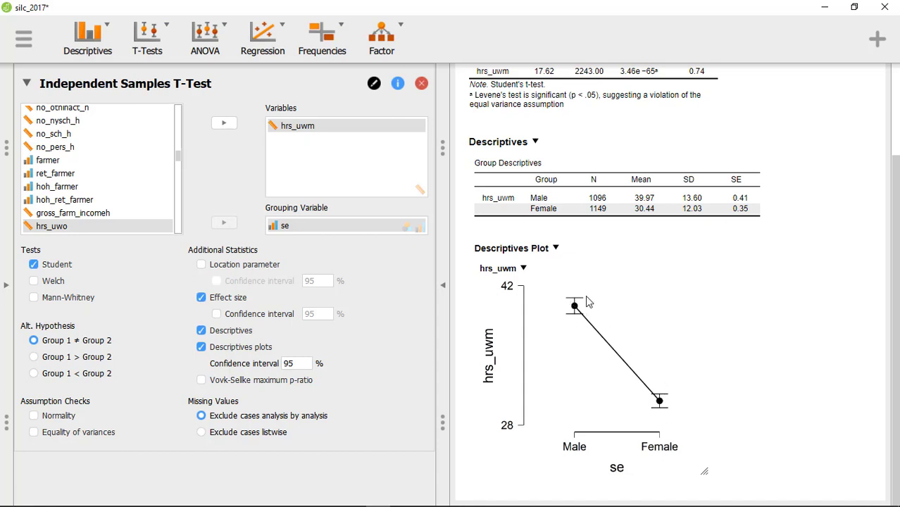
pyautogui.scroll(2, 743, 273)
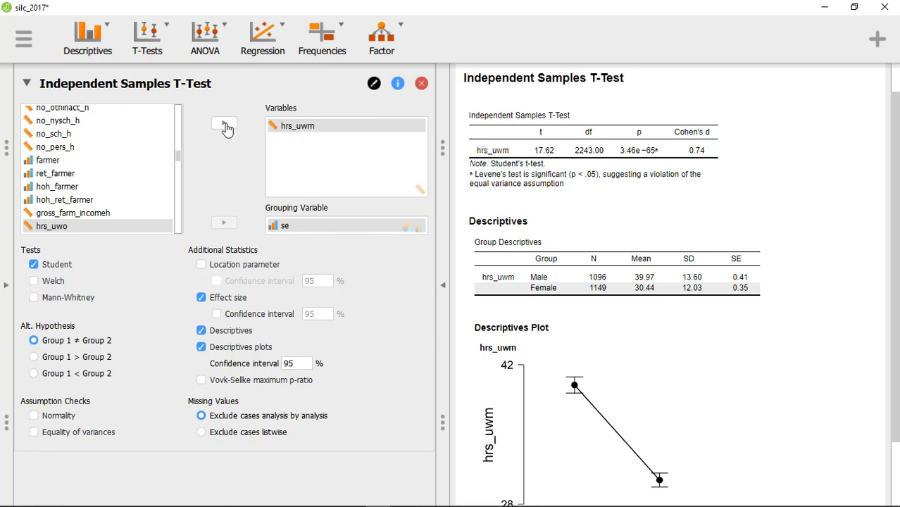
# Replace hrs_uwm with ann_disp_inc_i as the dependent variable of the t-test
pyautogui.click(301, 129)
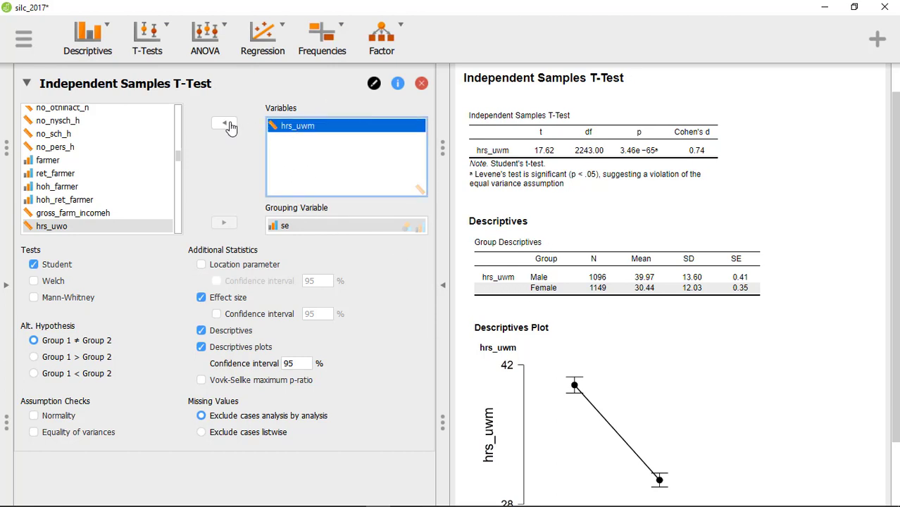
pyautogui.click(226, 124)
pyautogui.scroll(-3, 99, 197)
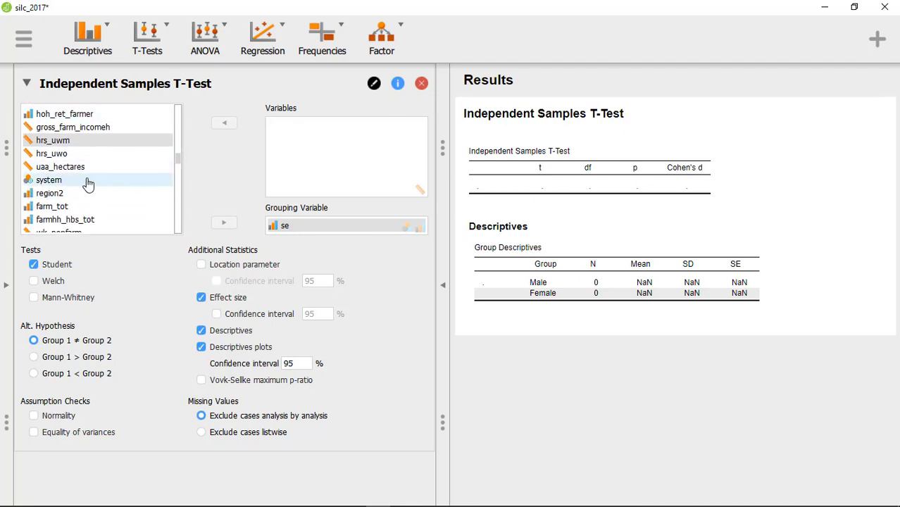
pyautogui.scroll(-1, 81, 186)
pyautogui.scroll(-6, 81, 185)
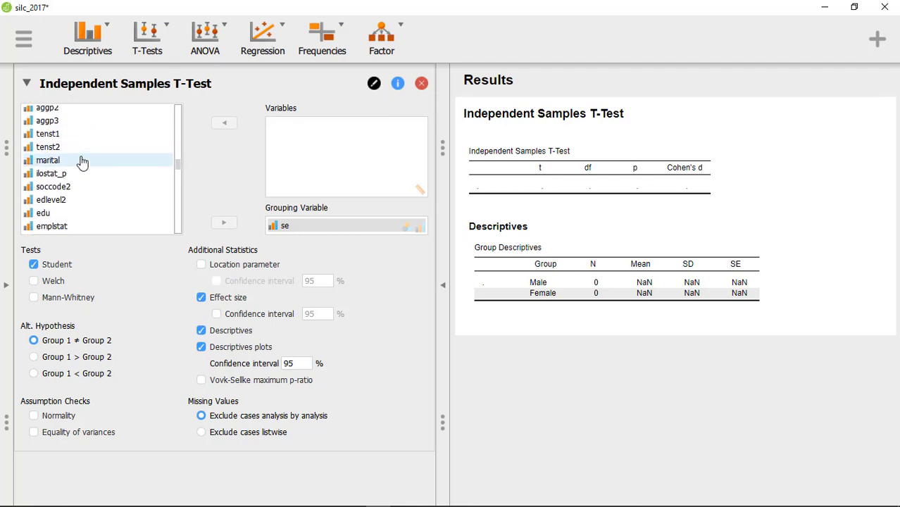
pyautogui.scroll(-4, 82, 163)
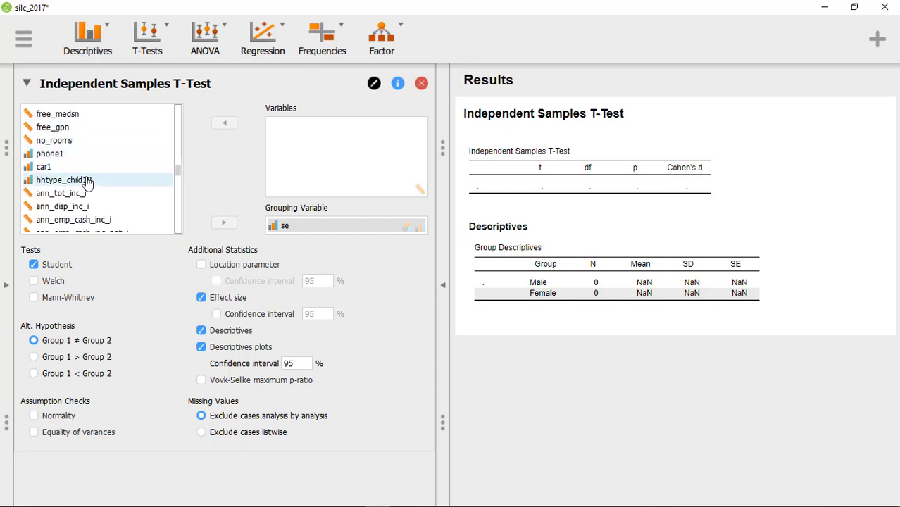
pyautogui.scroll(-4, 106, 180)
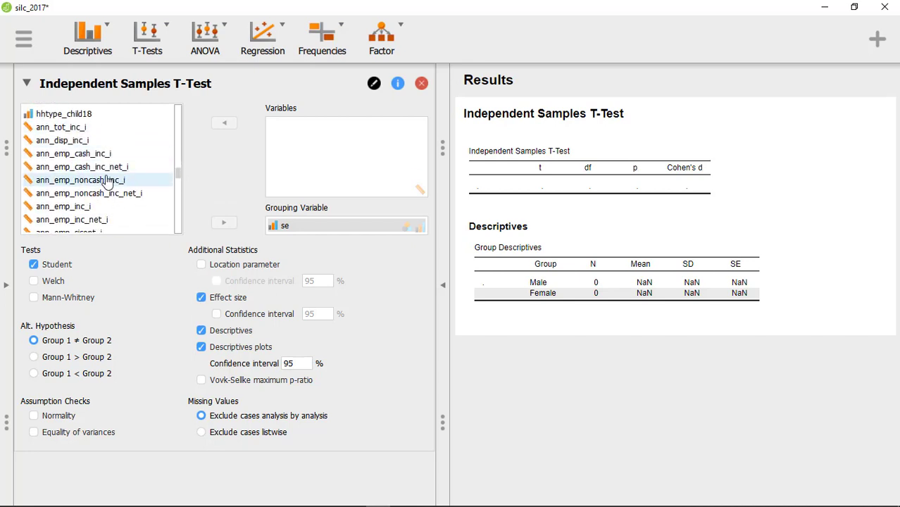
pyautogui.scroll(4, 78, 141)
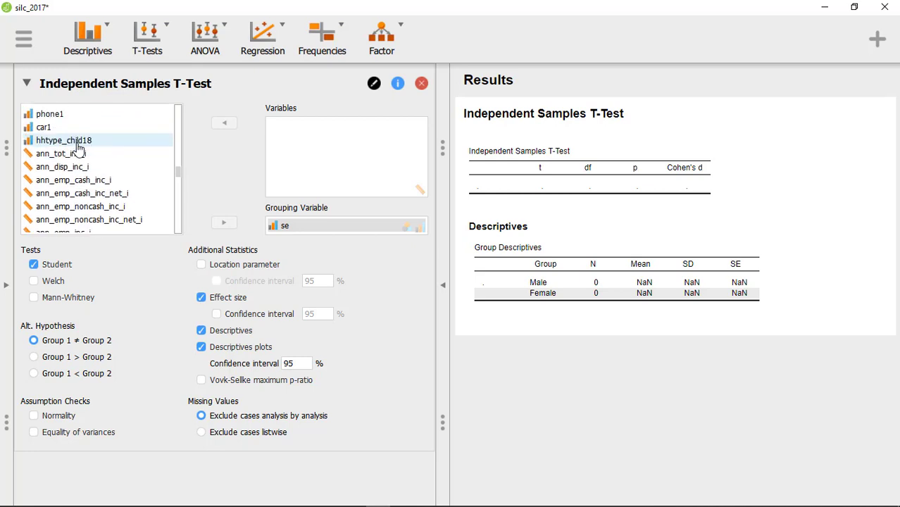
pyautogui.click(70, 206)
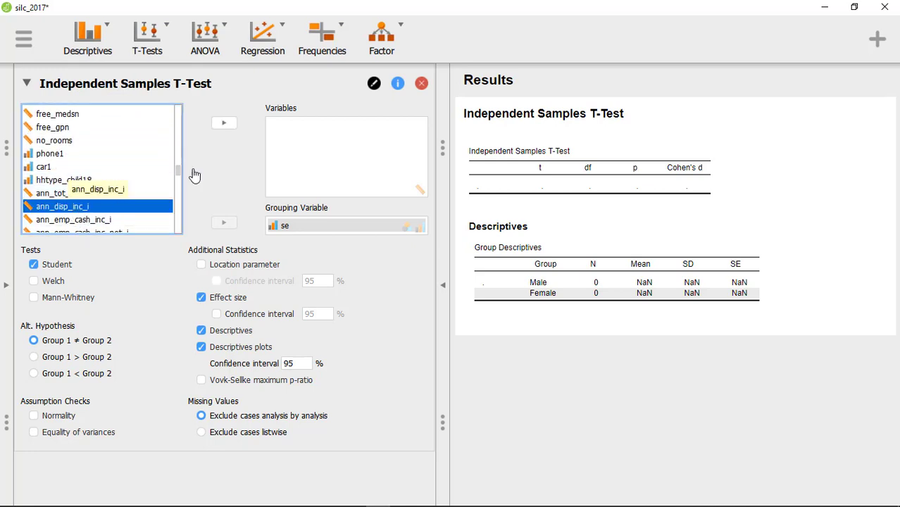
pyautogui.click(224, 126)
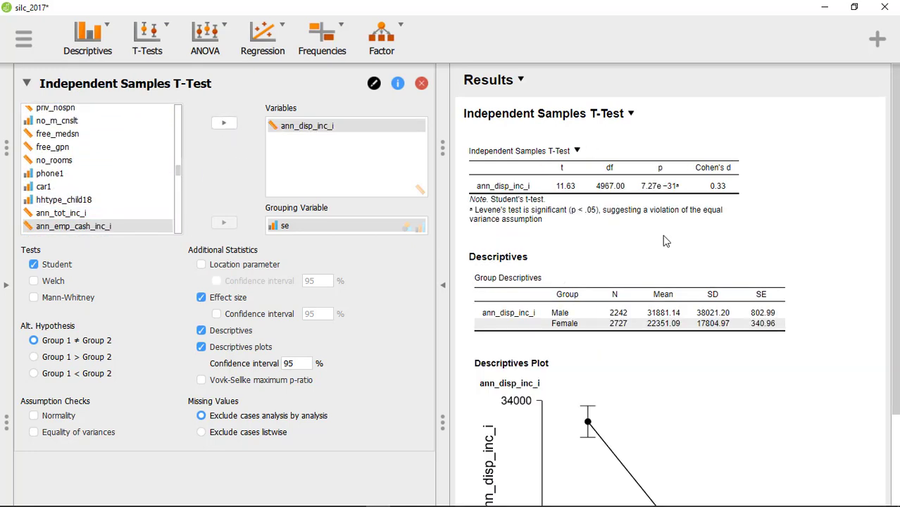
# Examine the group descriptives and descriptives plot for ann_disp_inc_i by se
pyautogui.scroll(-3, 762, 248)
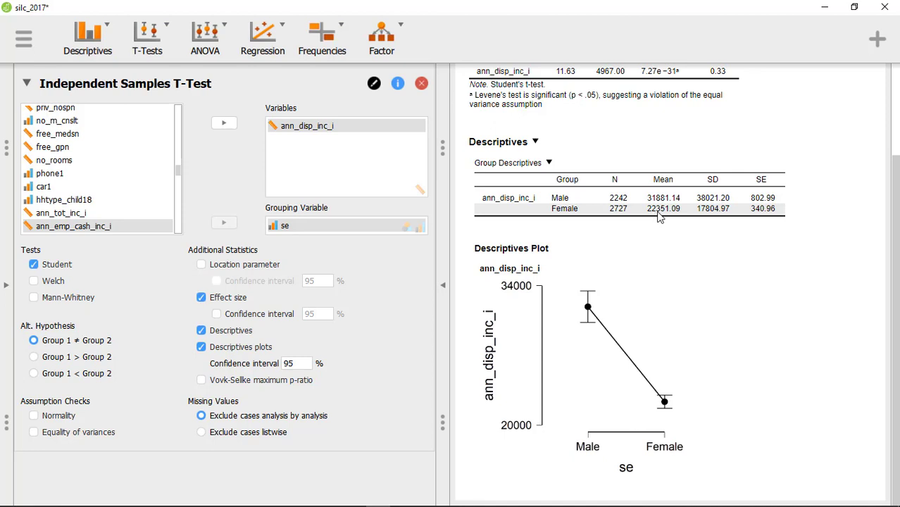
pyautogui.scroll(1, 817, 281)
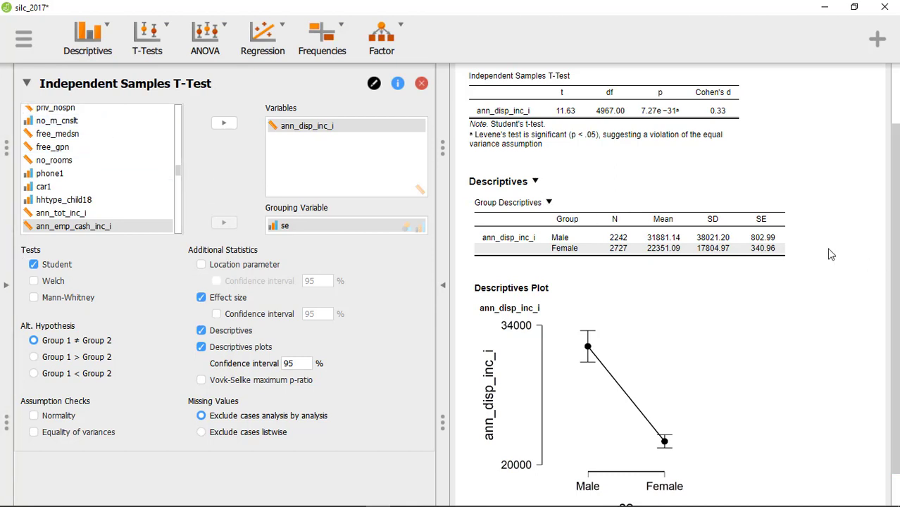
pyautogui.scroll(-1, 842, 252)
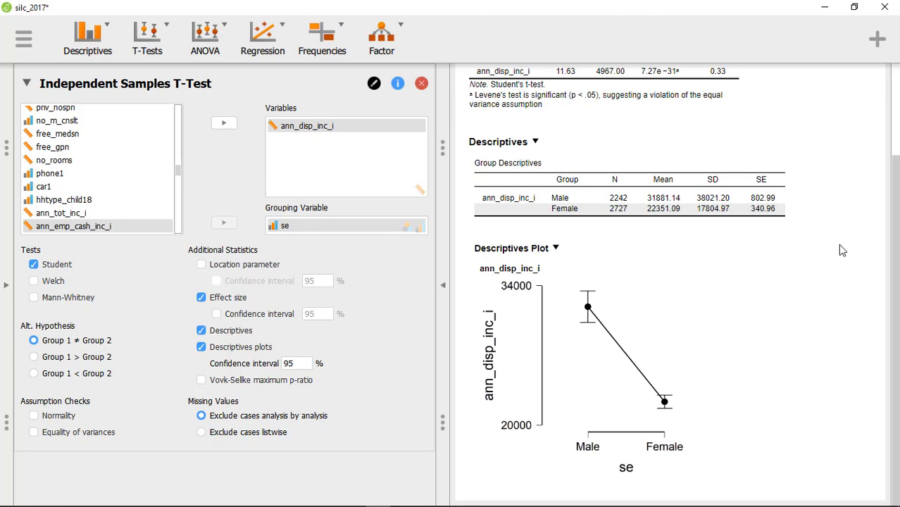